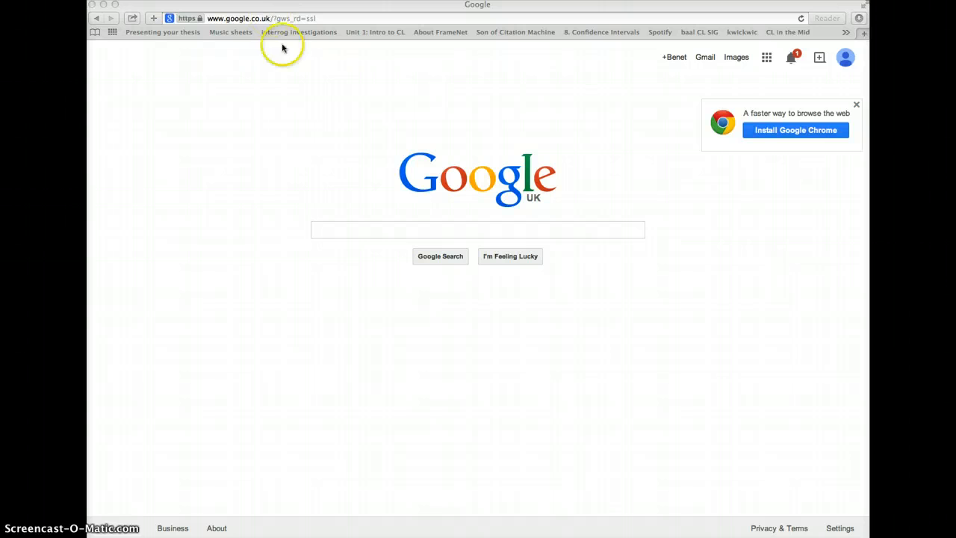
Search Google for "sketch engine" and open Sketch Engine's Open corpora page.
click(358, 234)
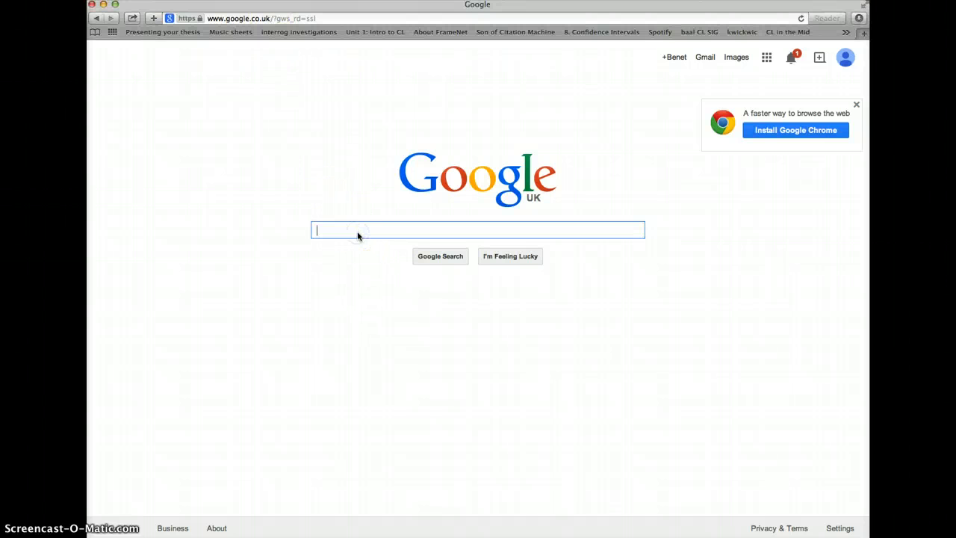
text(ske)
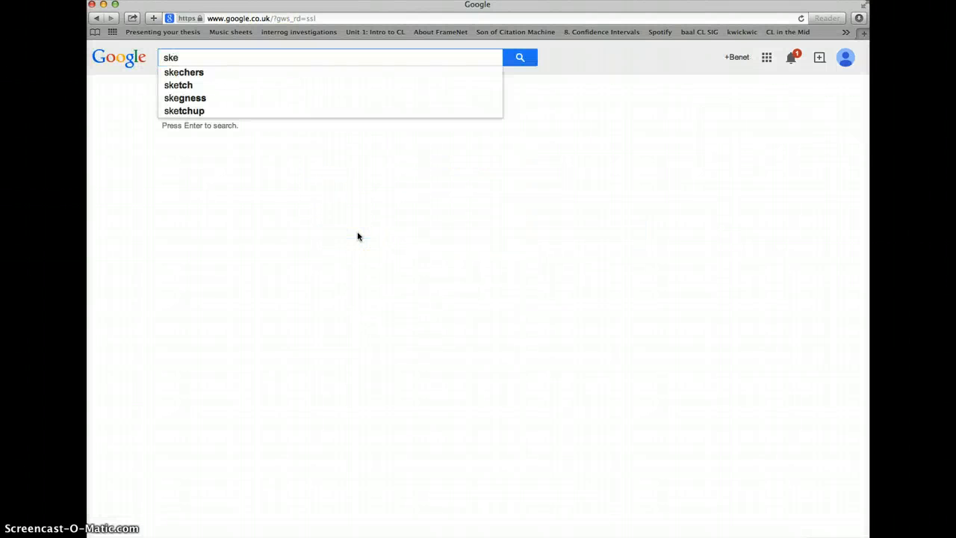
text(tch engine)
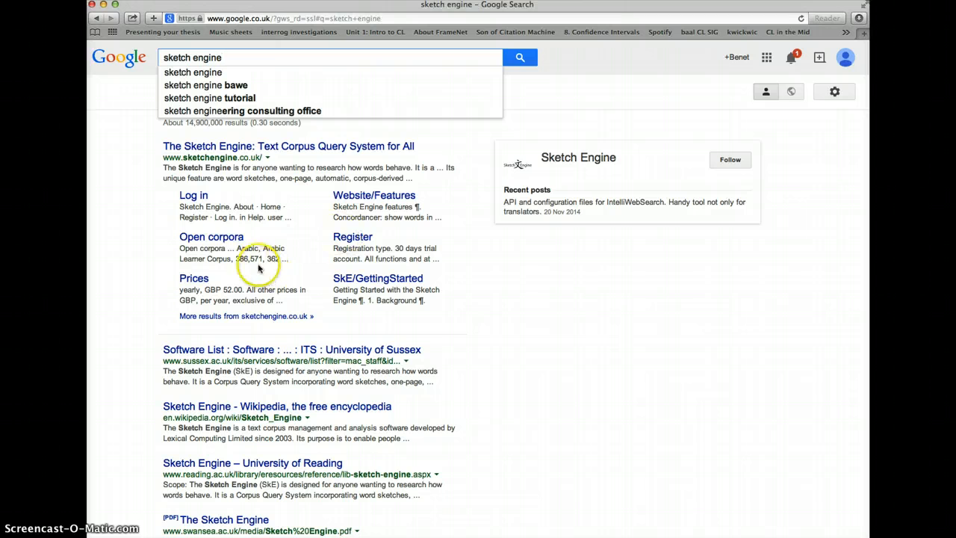
click(192, 239)
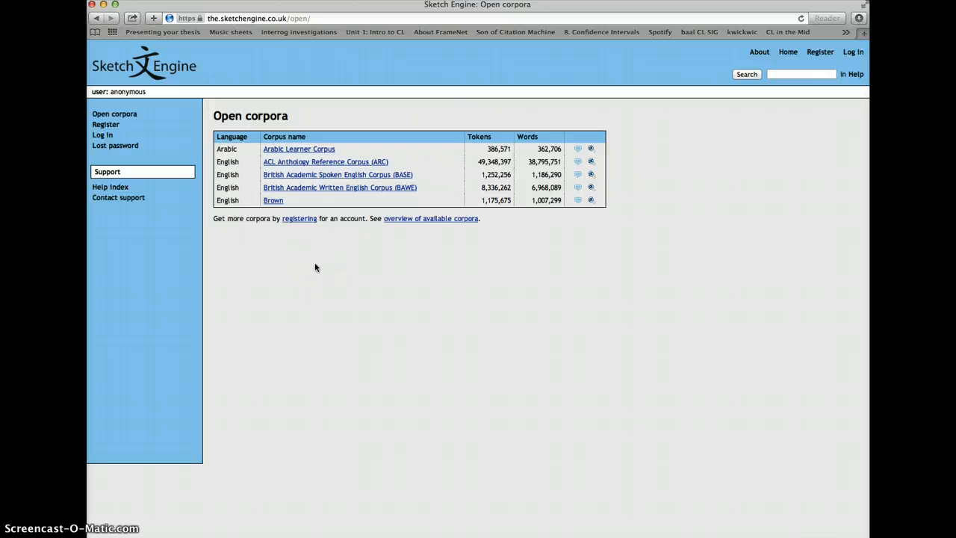
Open the British Academic Written English Corpus (BAWE) and collapse the query types, context and text types sections, leaving only the simple query.
scroll(314, 263, up, 1)
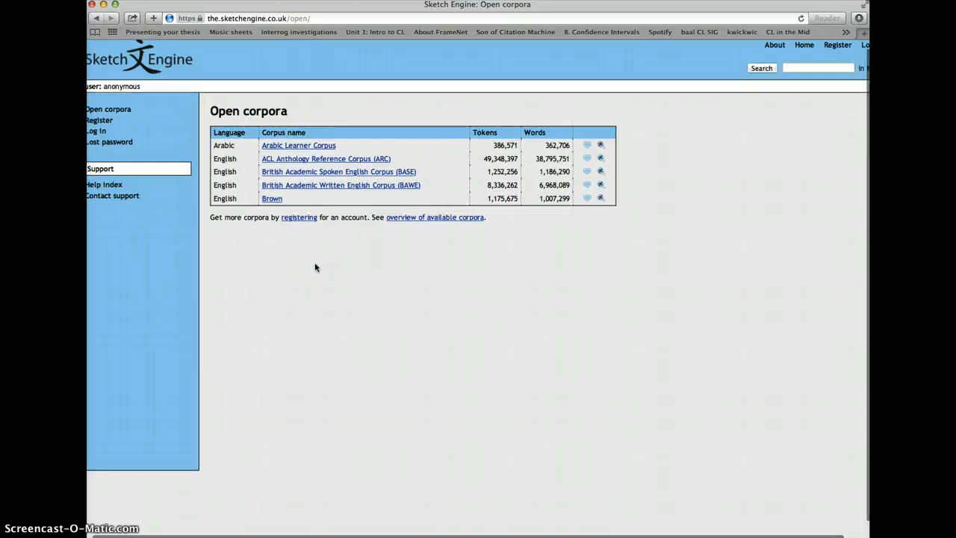
click(315, 190)
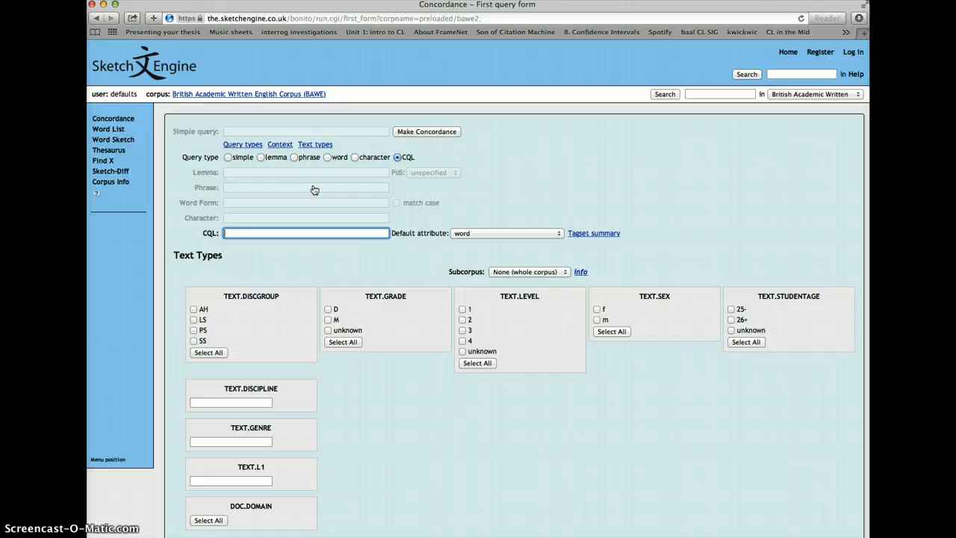
click(244, 147)
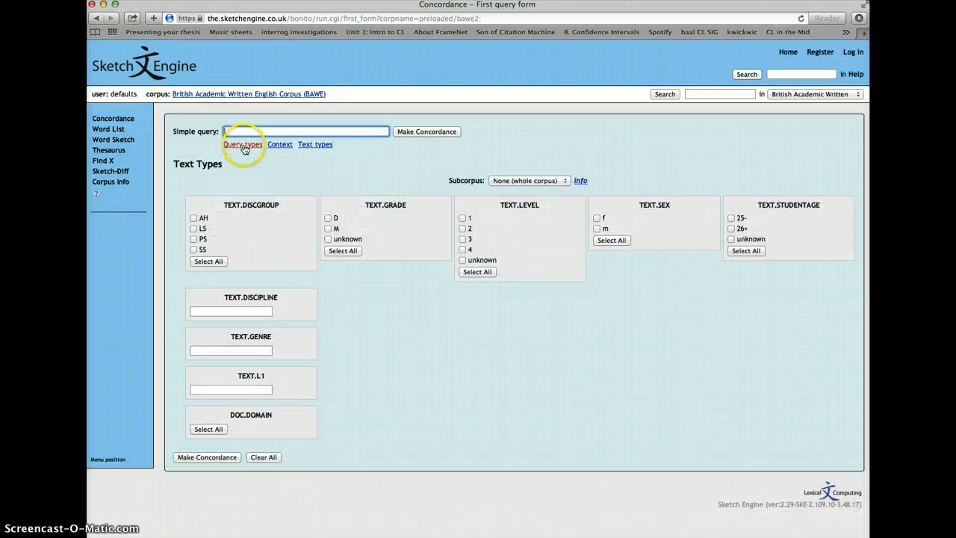
click(280, 145)
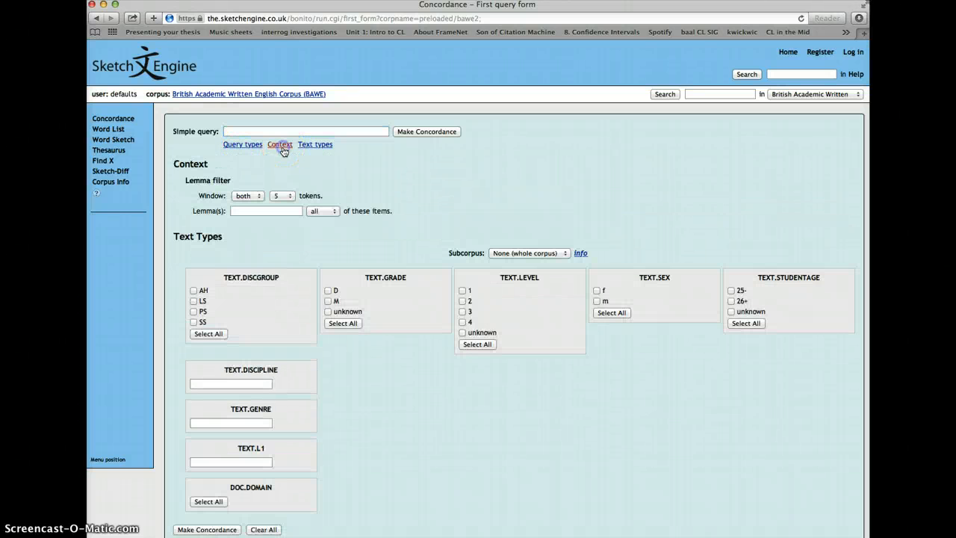
click(329, 150)
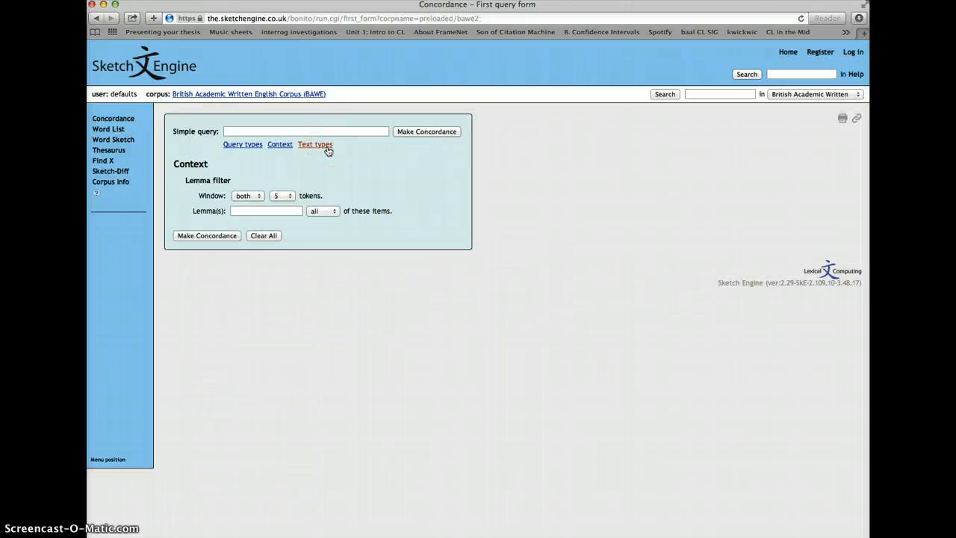
click(274, 147)
scroll(323, 234, up, 2)
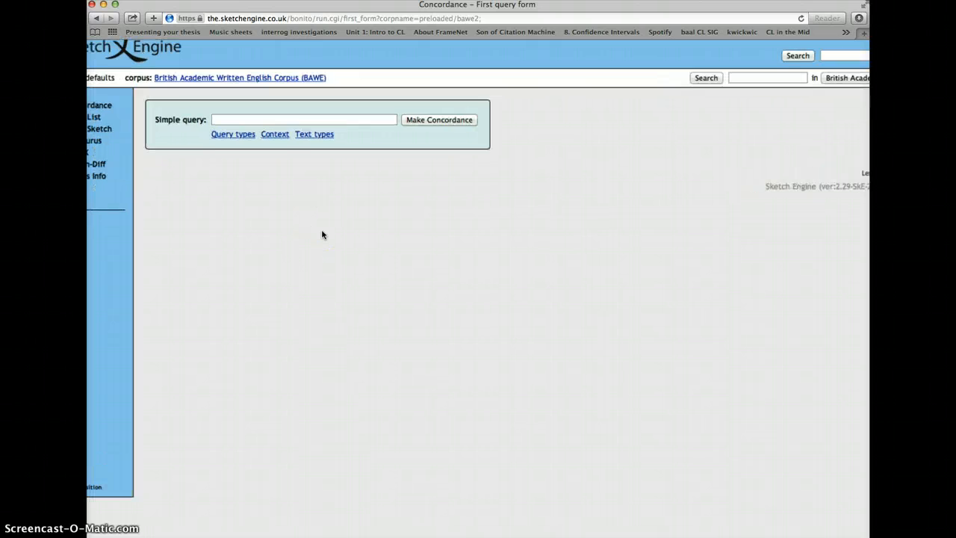
scroll(322, 235, down, 2)
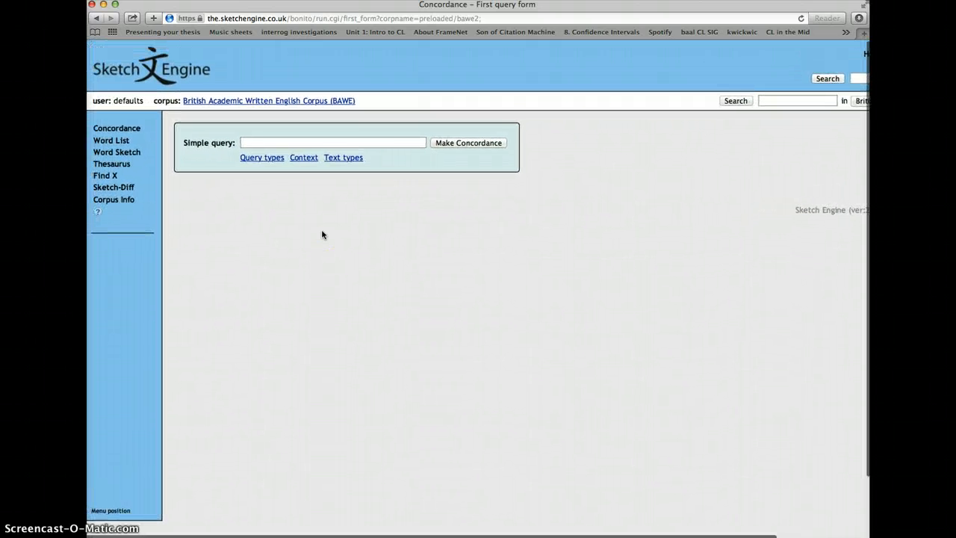
Make a concordance for the simple query "conduct" across the whole BAWE corpus.
click(269, 142)
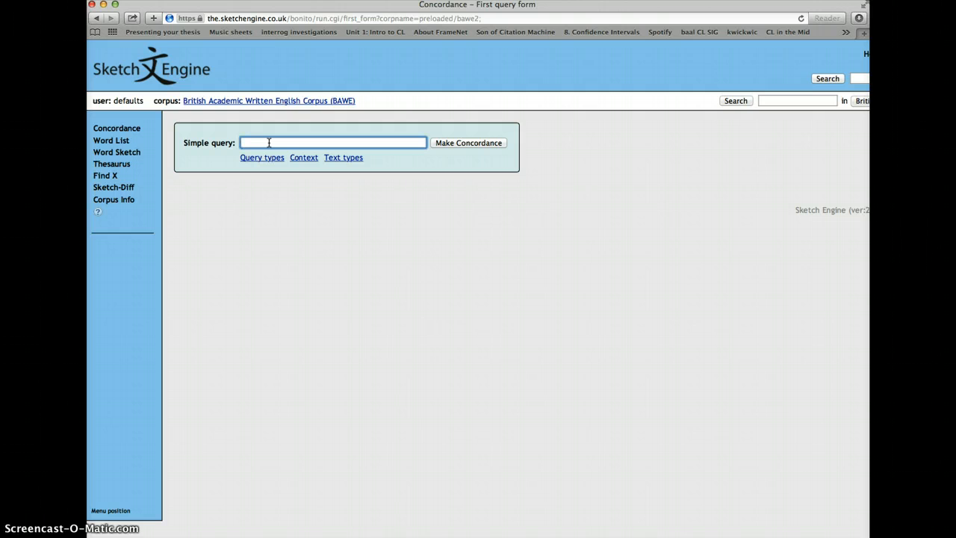
text(conduct)
key(Return)
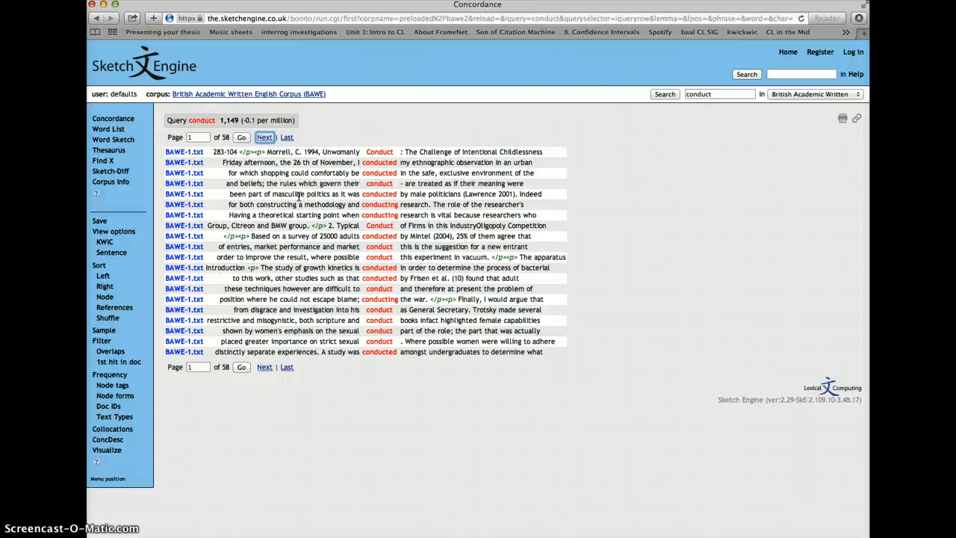
Return to the query form and make the "conduct" concordance again, restricted to the LS discipline group.
scroll(298, 196, left, 5)
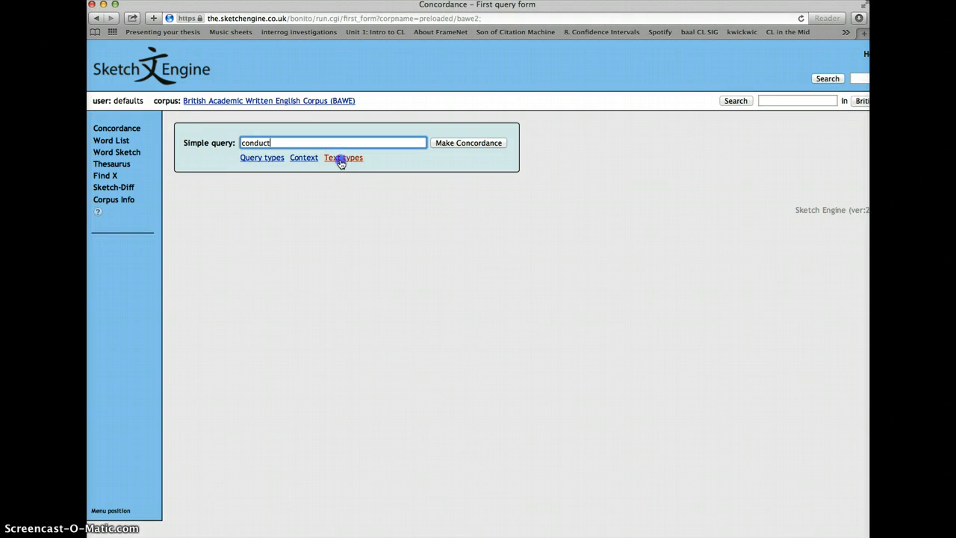
click(341, 159)
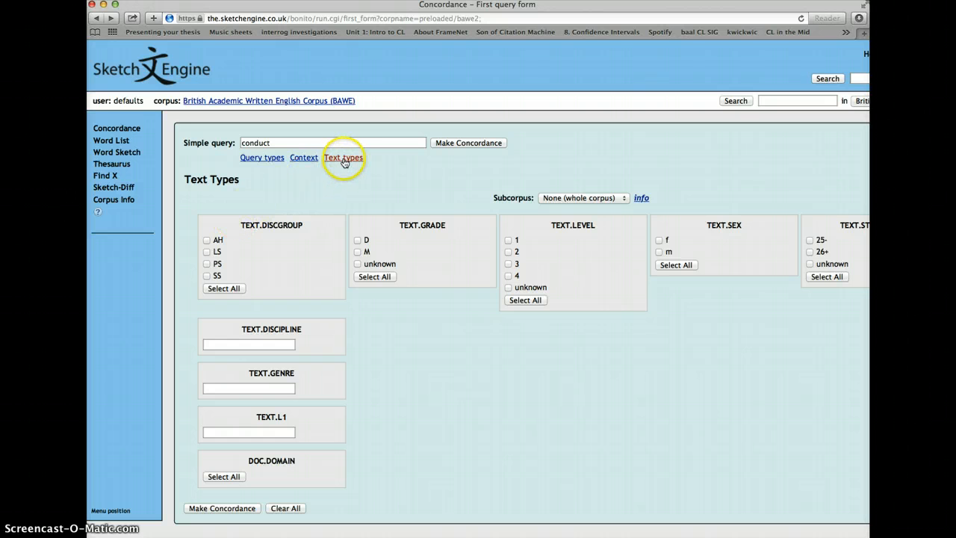
click(344, 160)
click(344, 160)
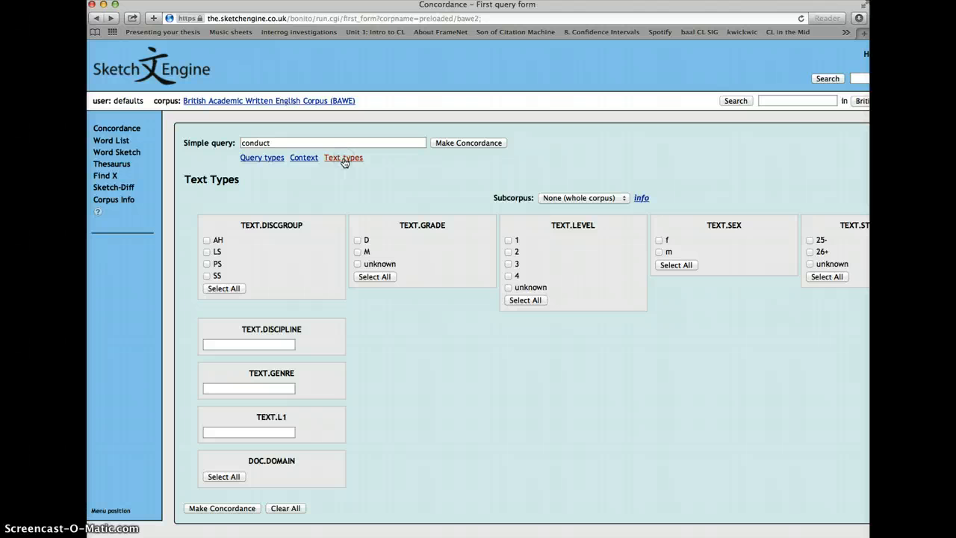
click(206, 253)
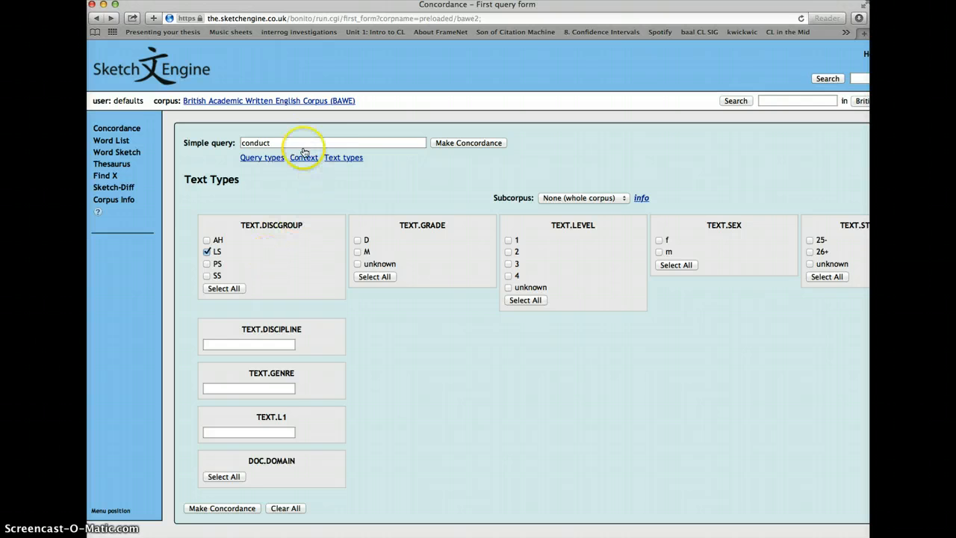
click(455, 144)
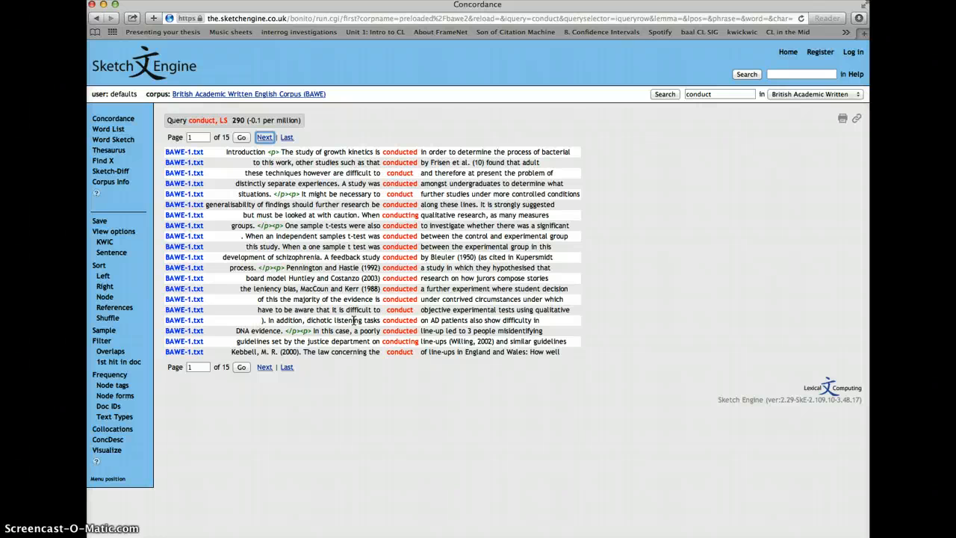
Generate the collocation candidates for "conduct" with the default settings and open the concordance lines containing the collocate "experiments".
click(128, 432)
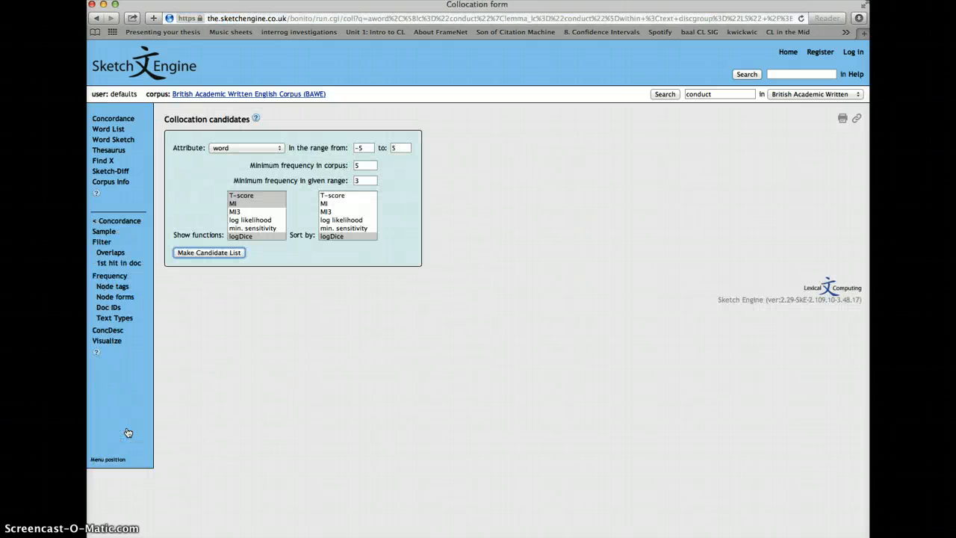
click(200, 254)
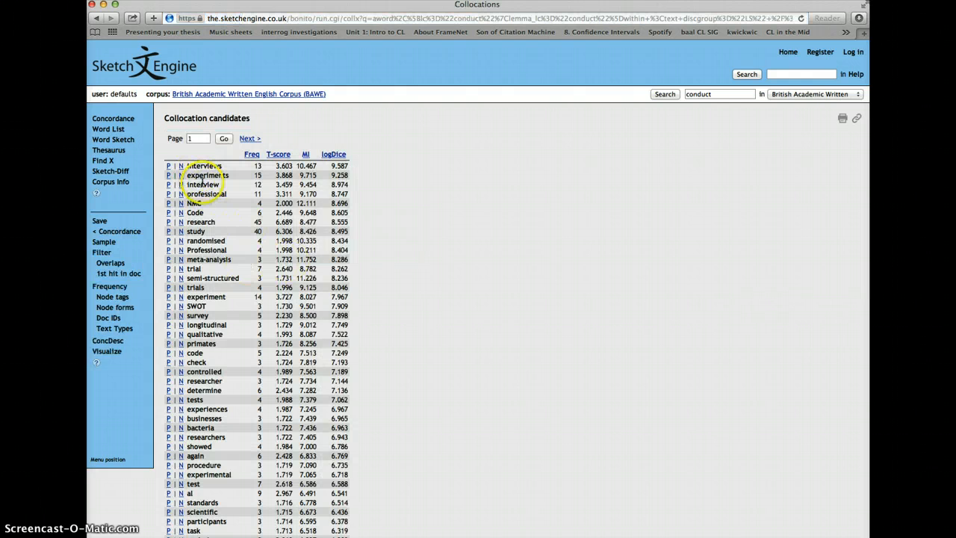
scroll(212, 261, down, 1)
scroll(212, 263, down, 2)
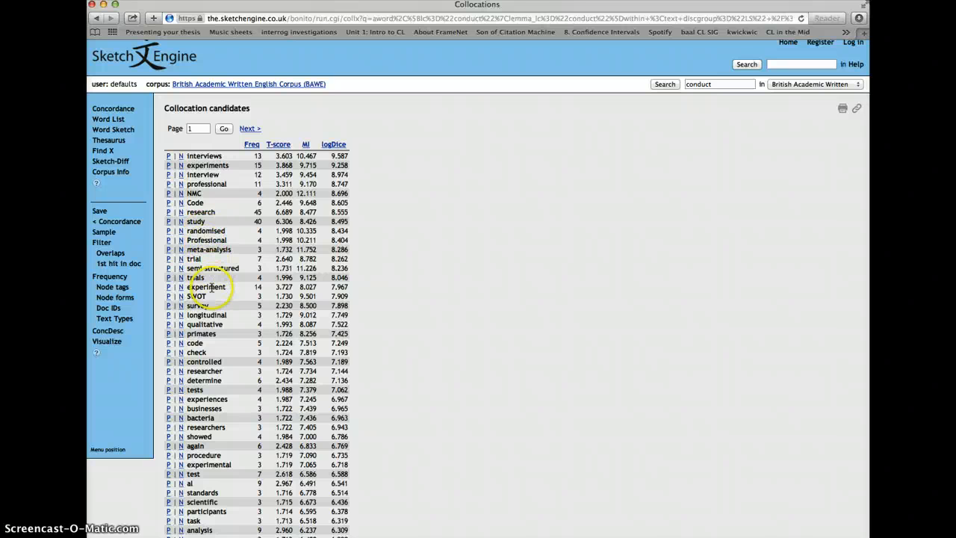
click(169, 166)
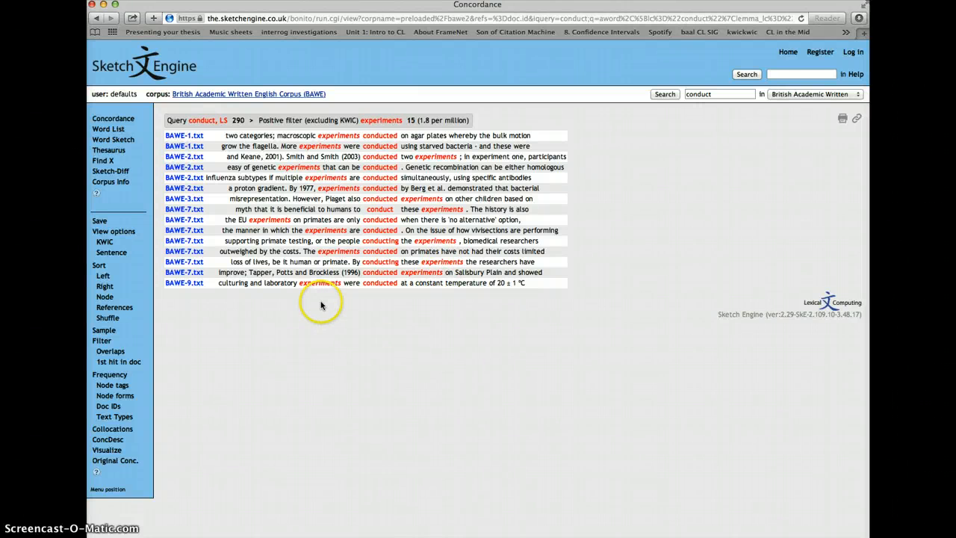
Return to the collocation candidates and open the concordance lines for the collocate "on" from the list's second page.
scroll(321, 305, left, 5)
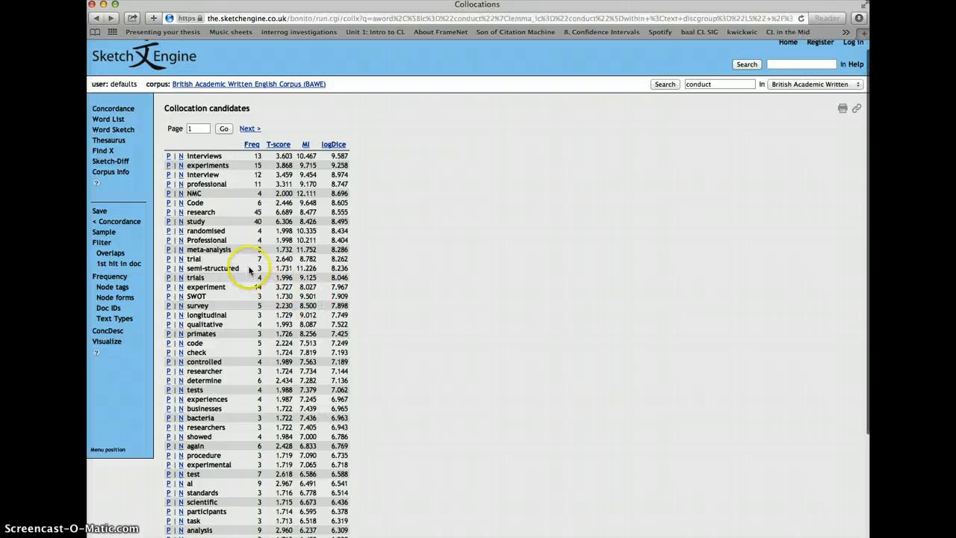
scroll(247, 267, down, 1)
scroll(247, 267, down, 4)
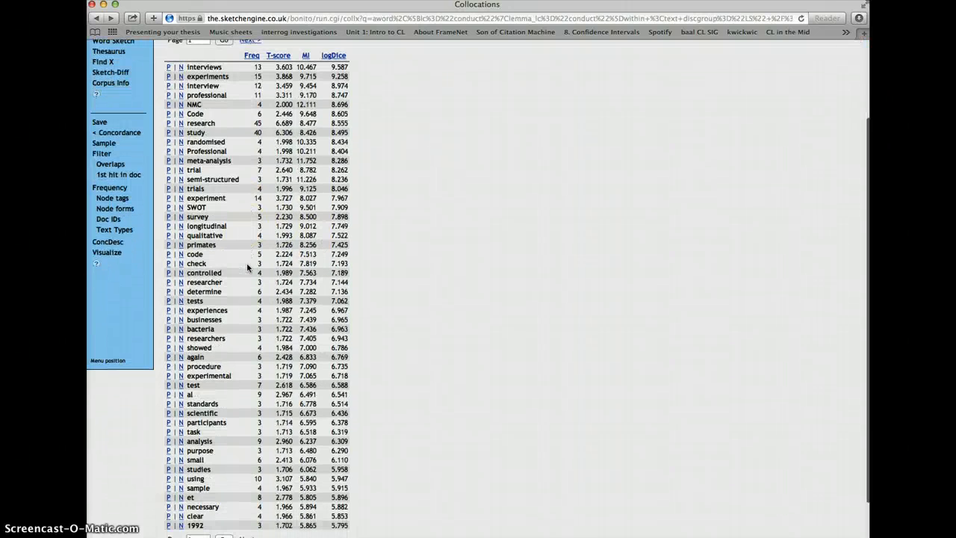
scroll(247, 266, up, 1)
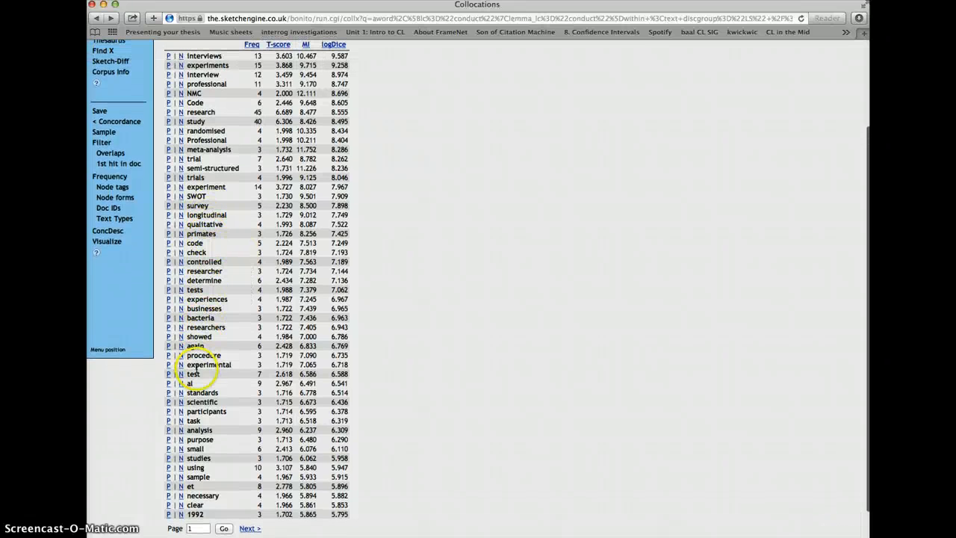
scroll(204, 457, up, 4)
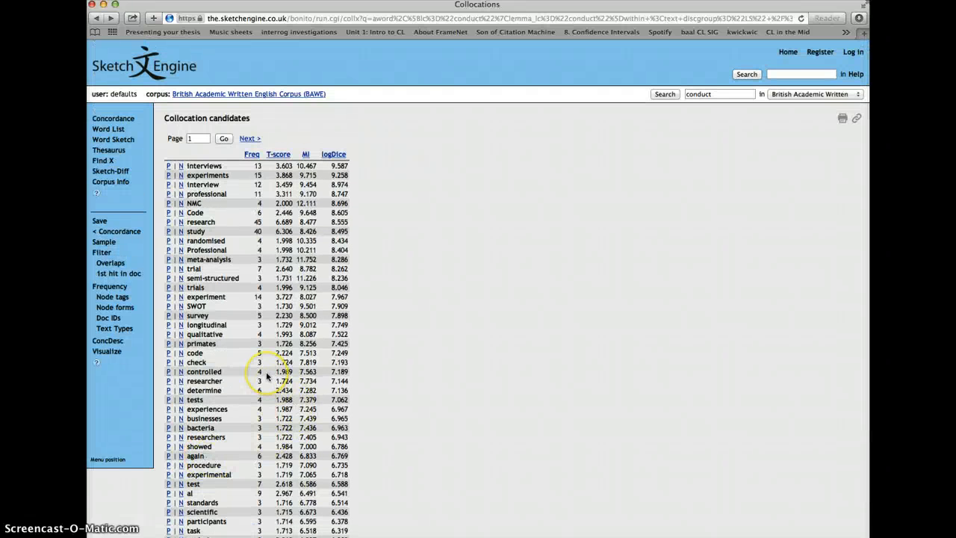
scroll(266, 371, down, 5)
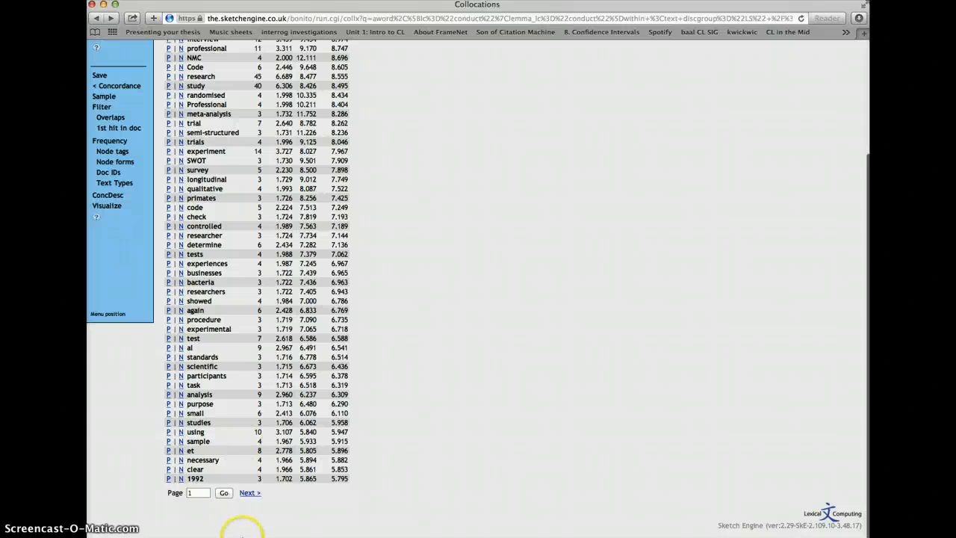
click(250, 494)
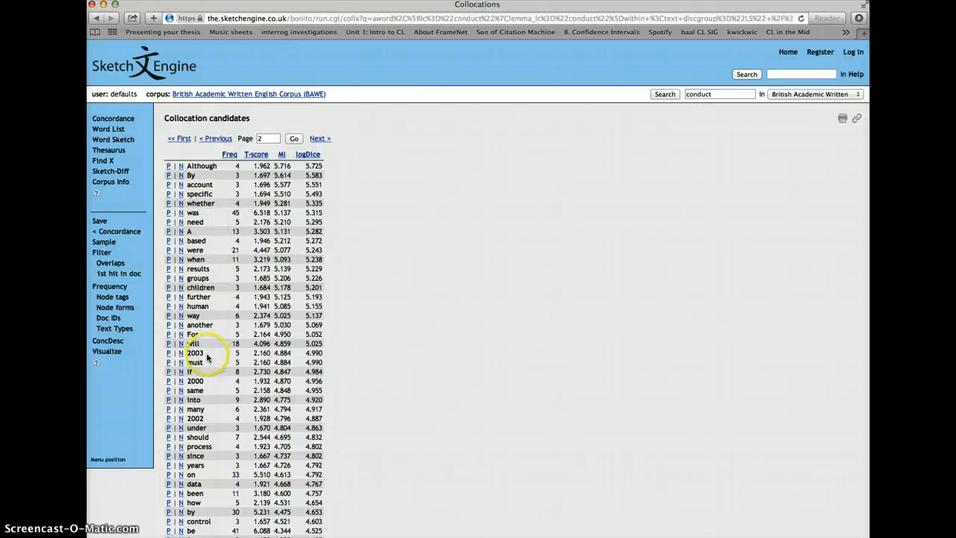
scroll(214, 440, down, 1)
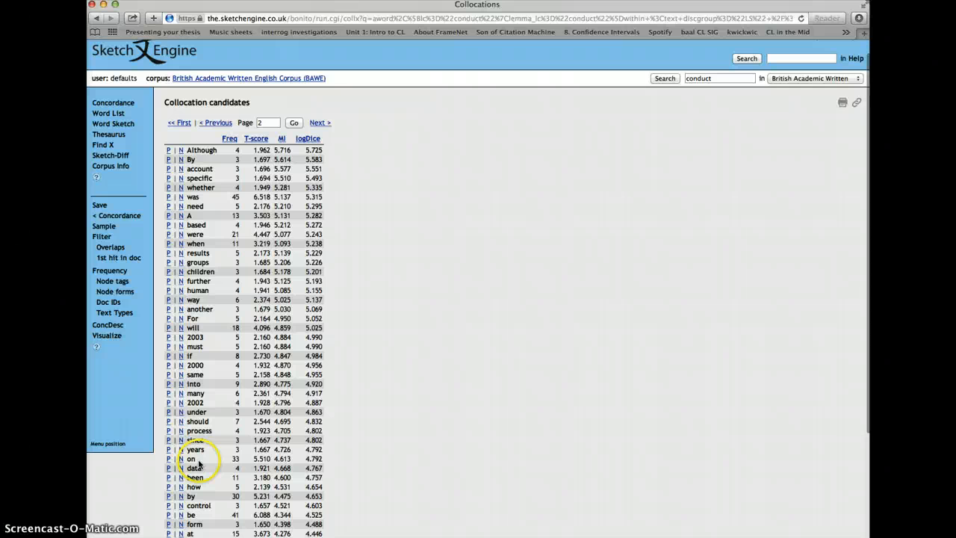
click(169, 459)
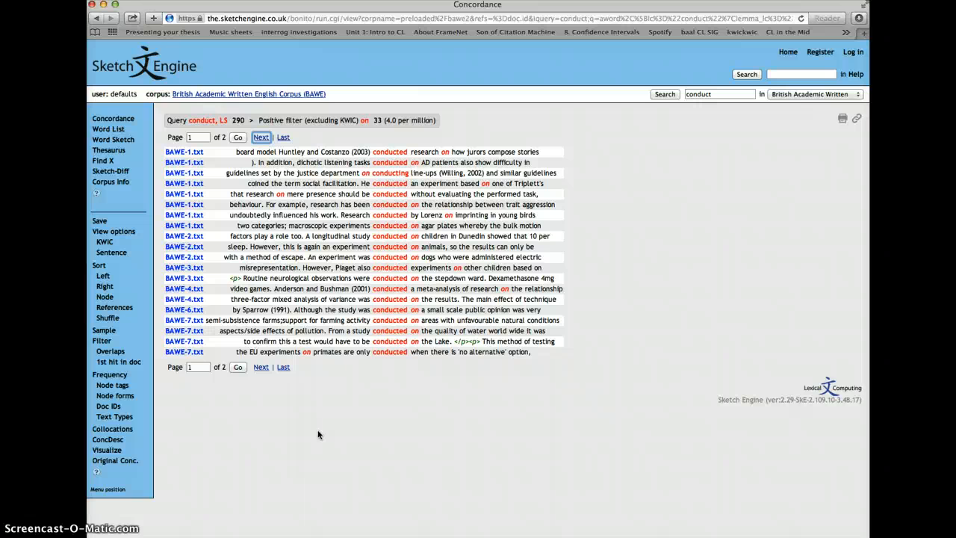
Return to the concordance query form, hide the text type options, and enter "it is" as a phrase query.
click(120, 121)
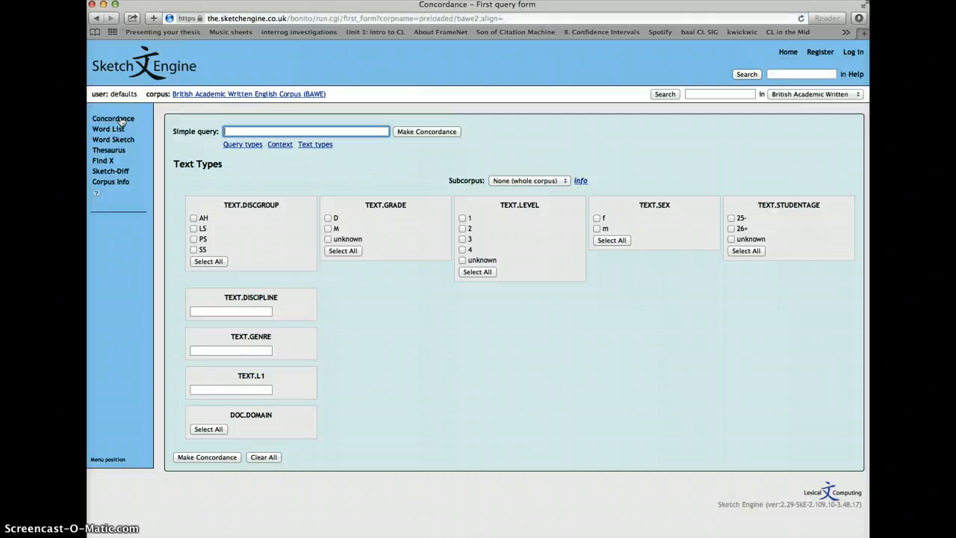
click(311, 146)
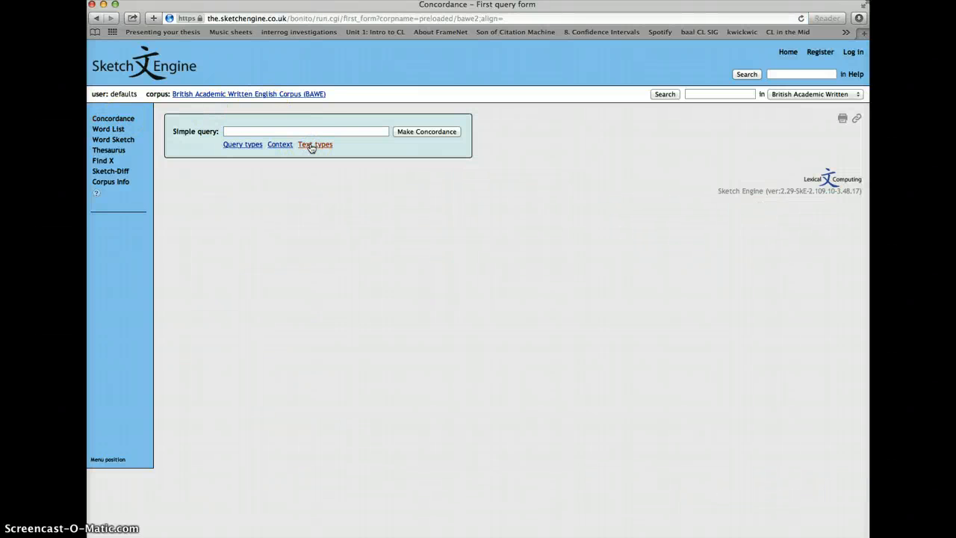
click(242, 145)
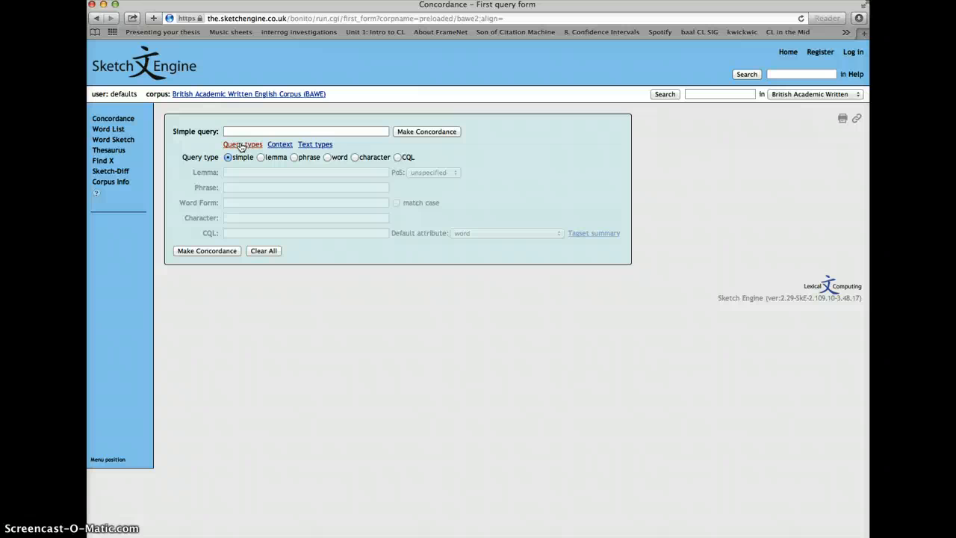
click(295, 157)
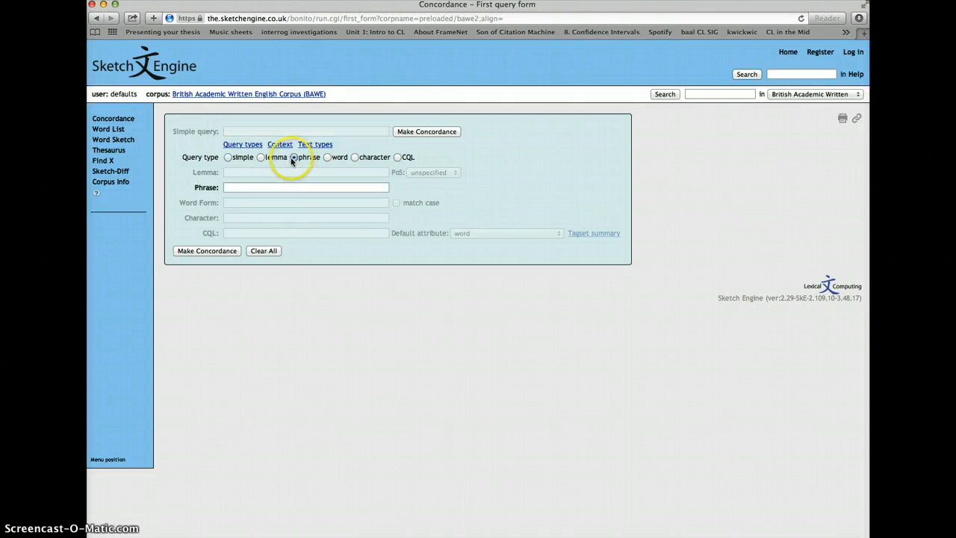
click(236, 190)
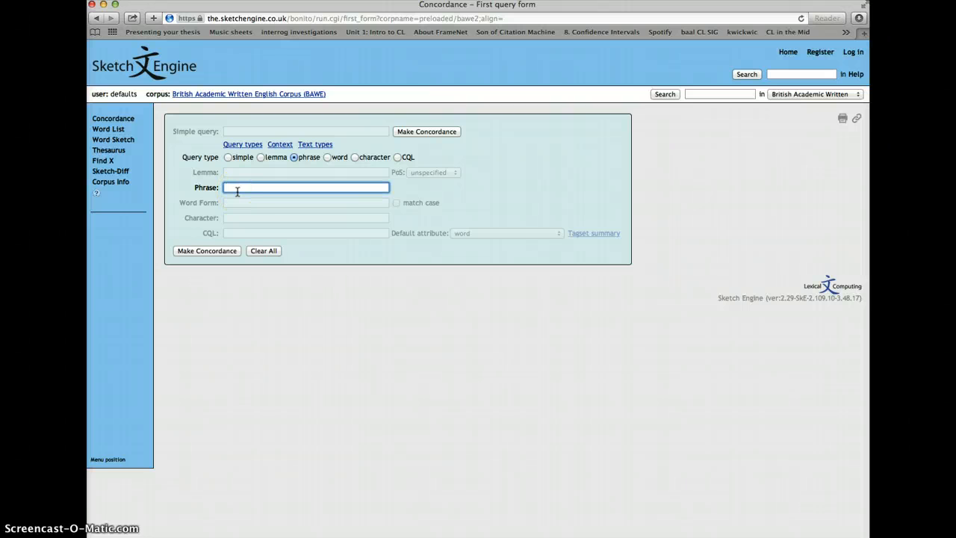
text(it is)
Add a context filter requiring the lemma "that" within a window of 5 tokens to the right of the phrase.
click(282, 146)
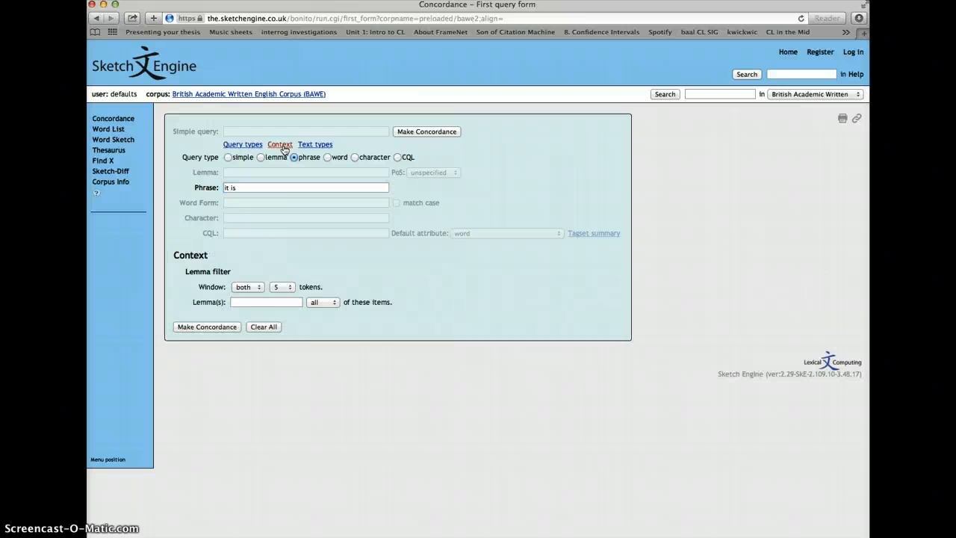
click(241, 190)
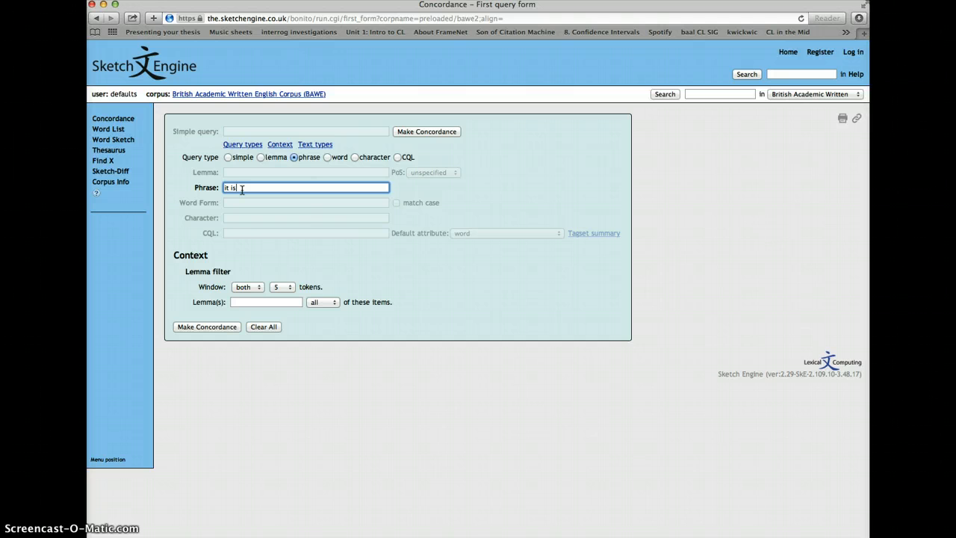
click(249, 288)
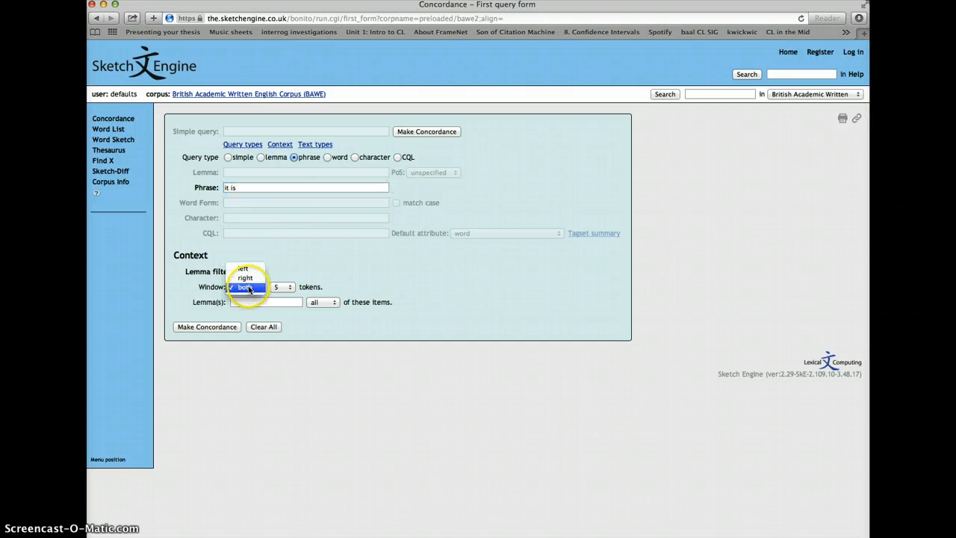
click(251, 278)
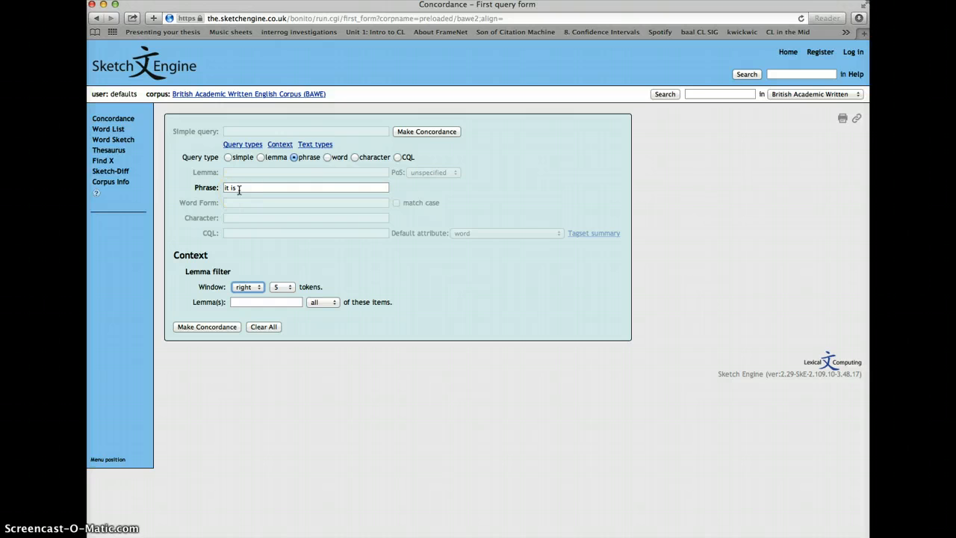
click(280, 288)
click(261, 300)
text(that)
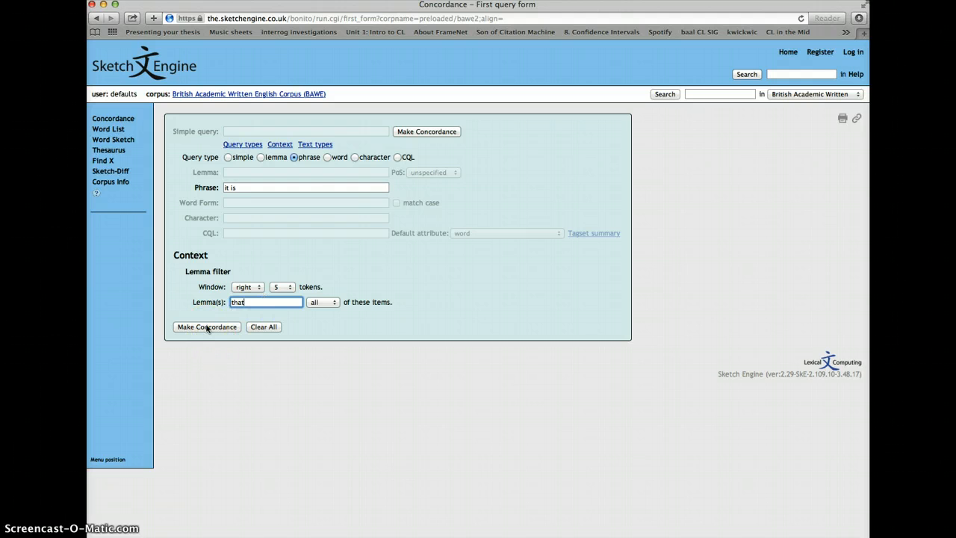
Restrict the query to the LS discipline group and make the concordance with the phrase query type.
click(244, 145)
click(245, 145)
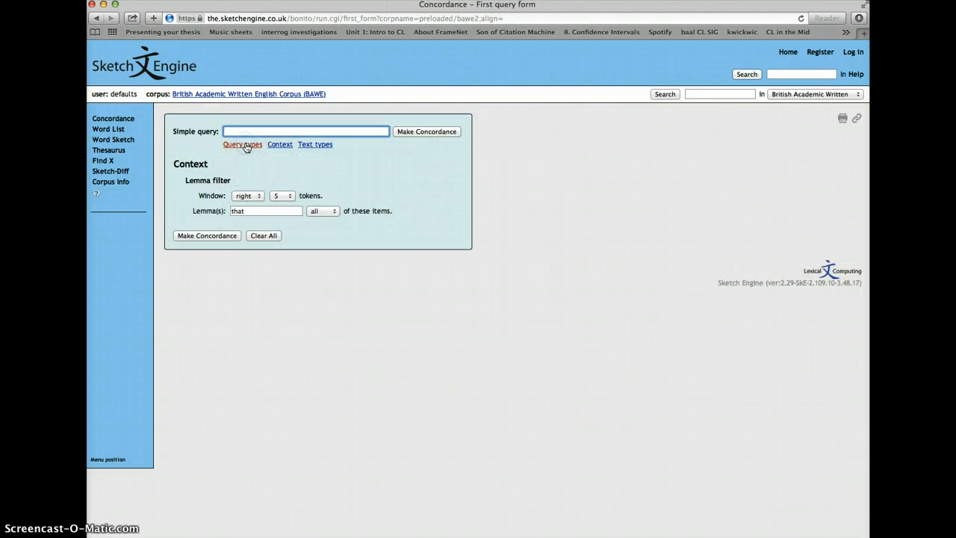
click(245, 145)
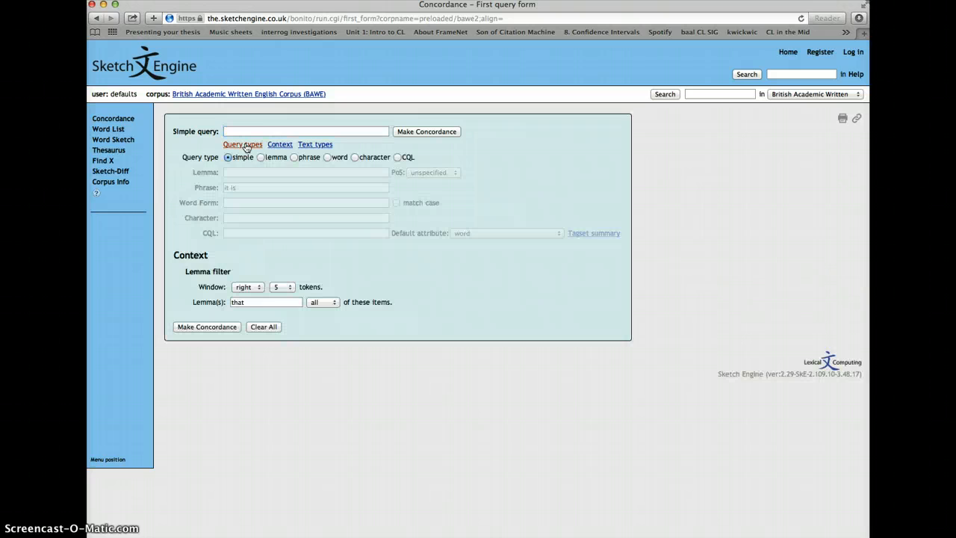
click(318, 145)
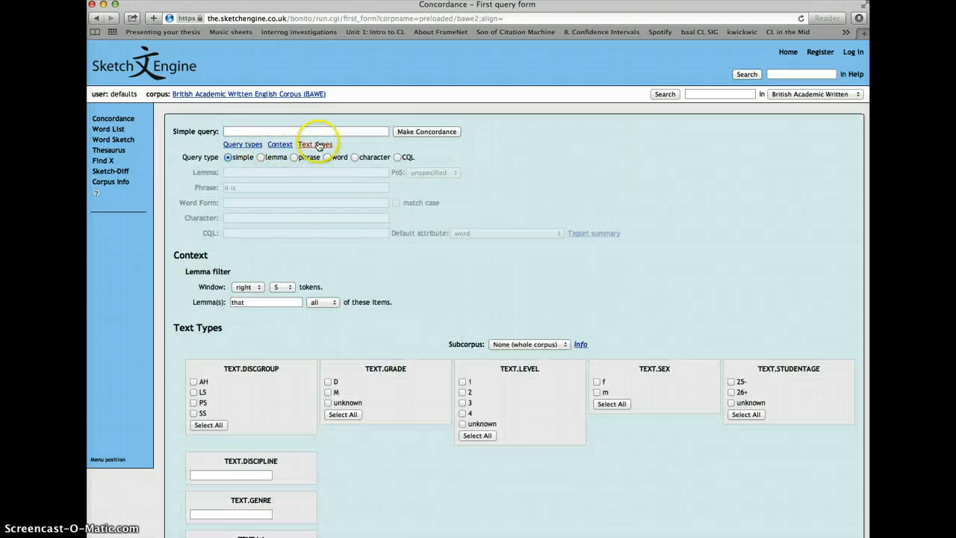
click(194, 393)
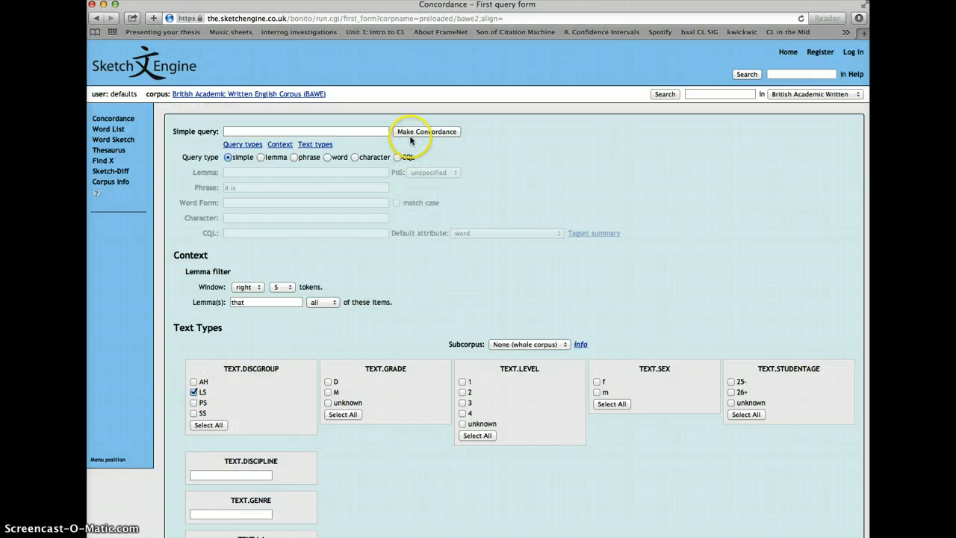
click(294, 157)
click(432, 132)
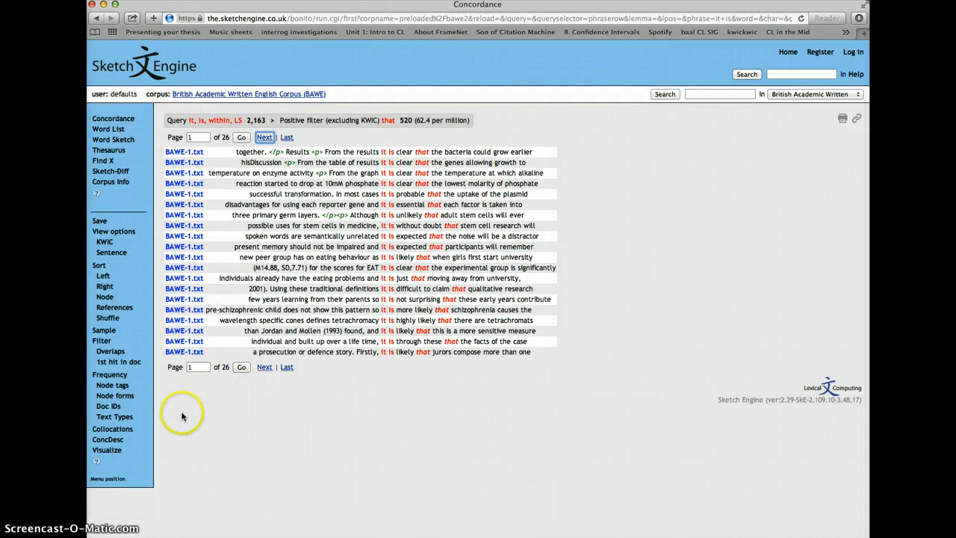
Generate the collocation candidates for "it is" with the default settings and open the concordance lines containing "important".
click(118, 430)
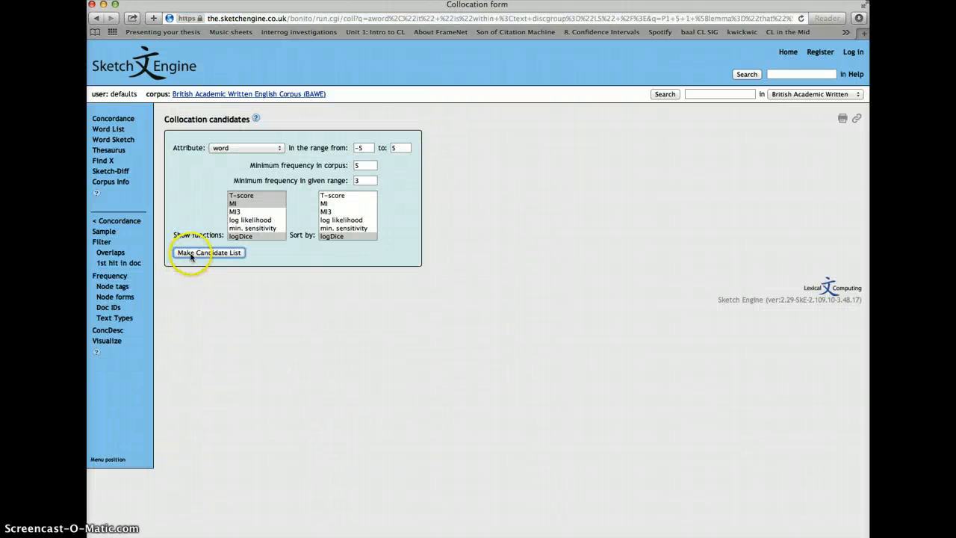
click(191, 254)
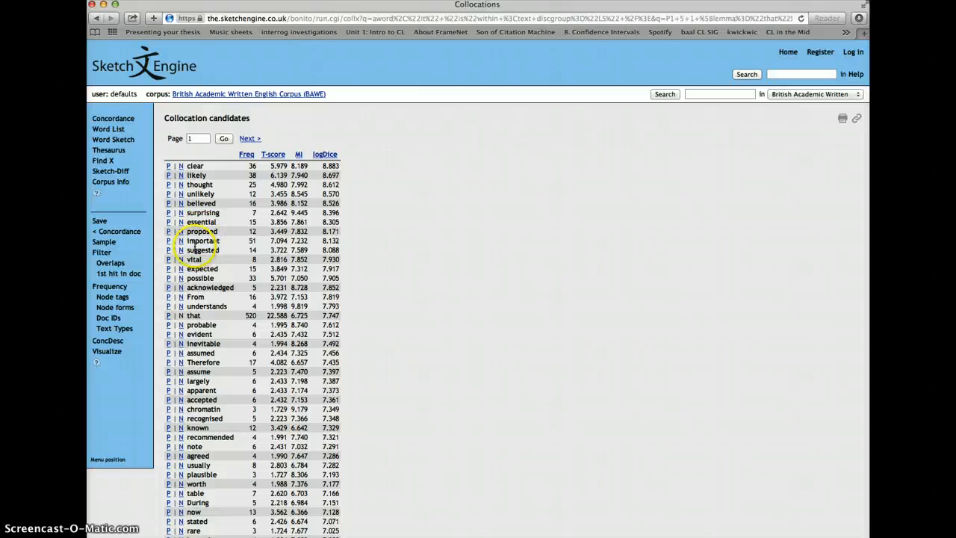
click(169, 243)
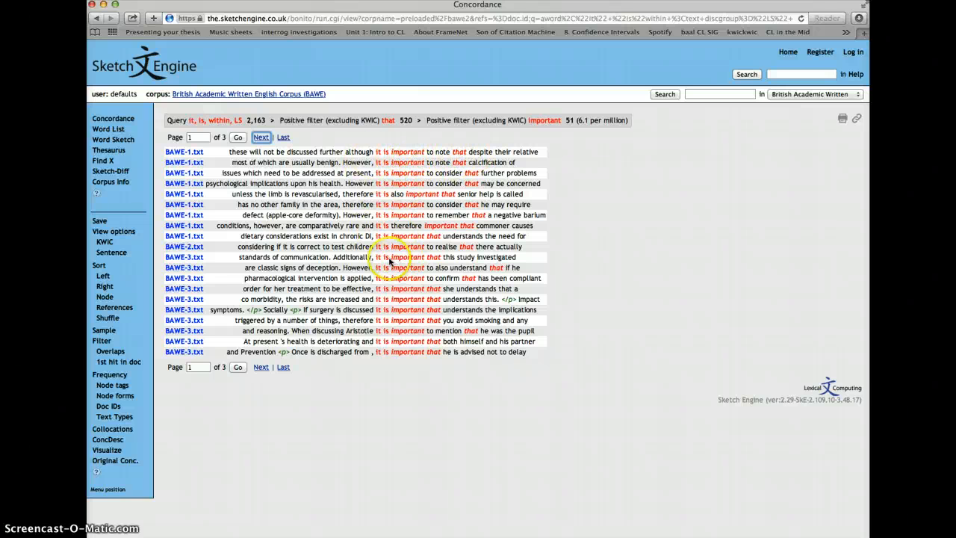
Read the expanded context of the "it is important that both himself and his partner" line and close it.
click(397, 344)
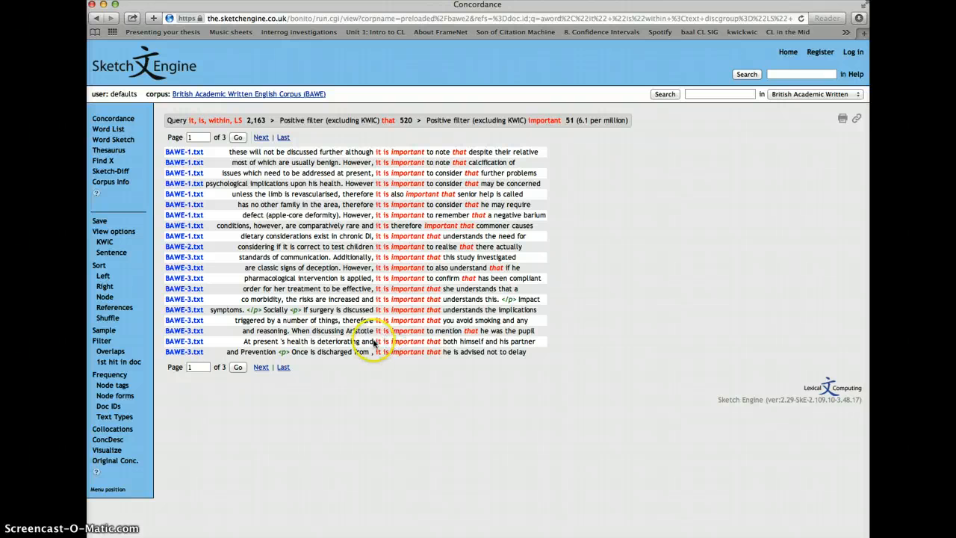
click(380, 345)
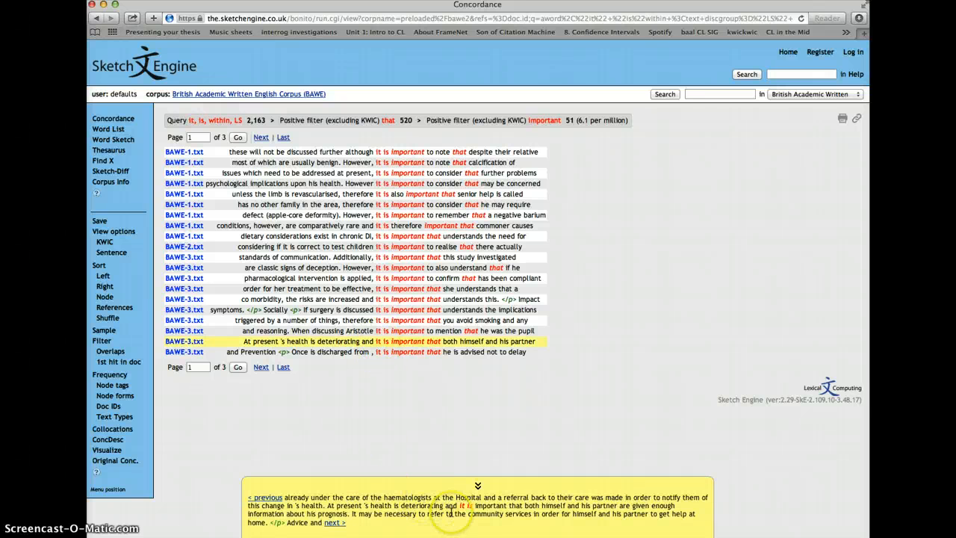
scroll(452, 514, up, 1)
scroll(451, 513, up, 1)
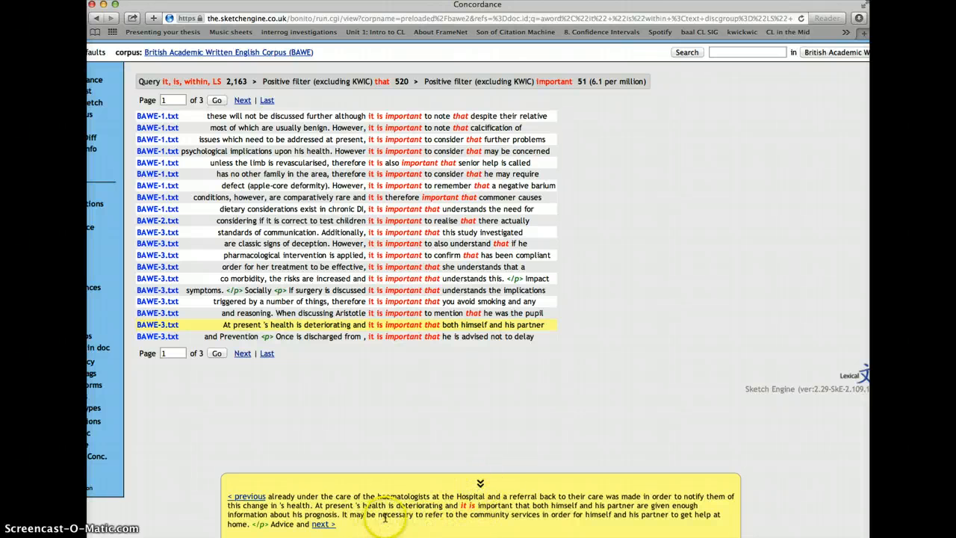
click(480, 484)
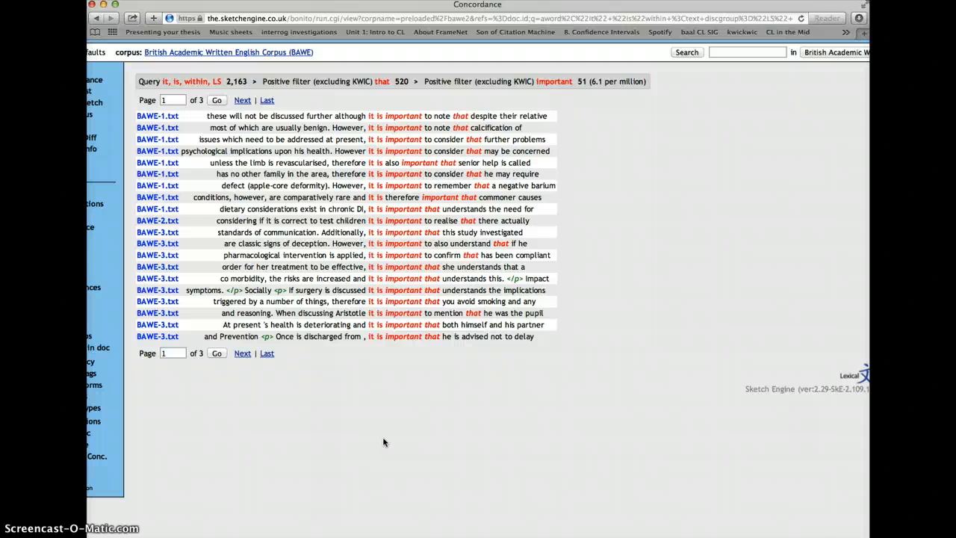
scroll(383, 443, left, 3)
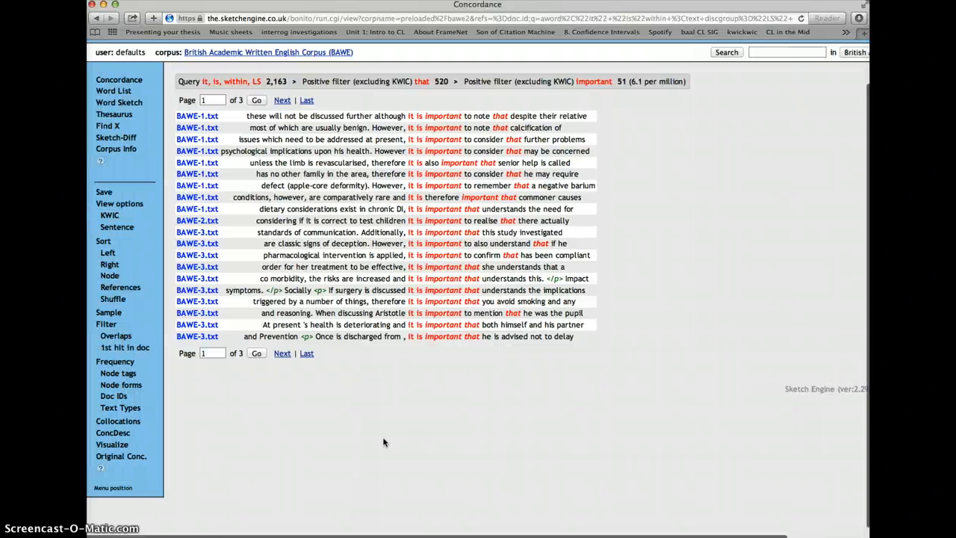
scroll(383, 443, right, 1)
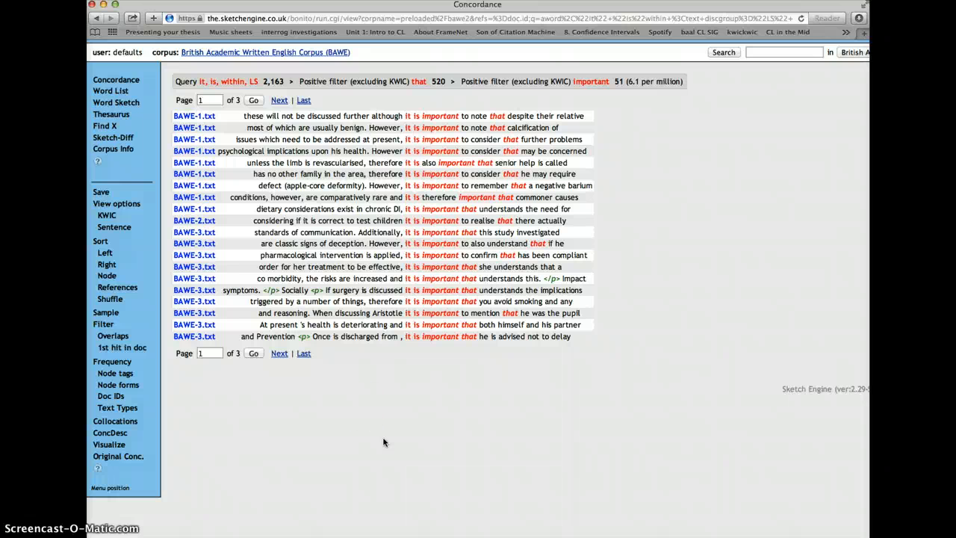
Make a new LS concordance for the simple query "it is" with the lemma "that" within 5 tokens on both sides.
click(115, 80)
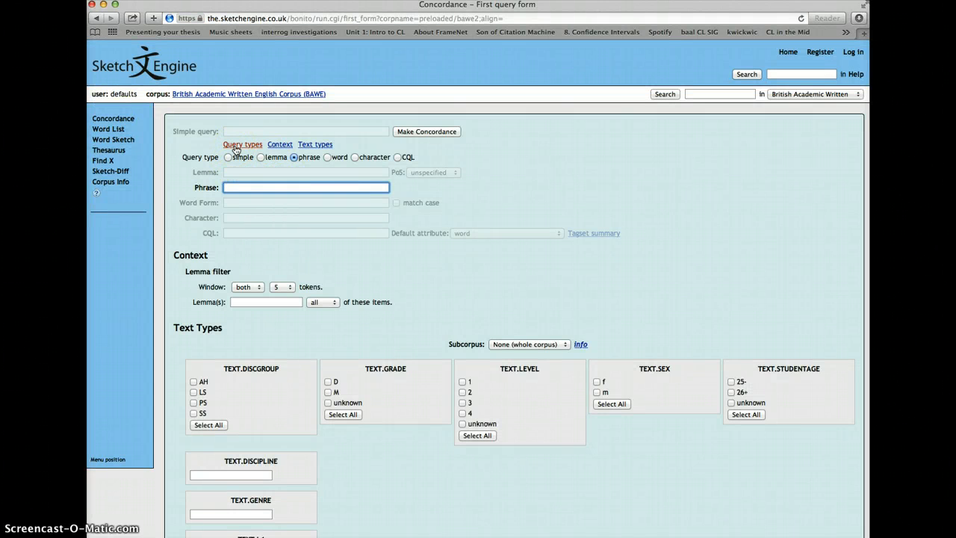
click(242, 144)
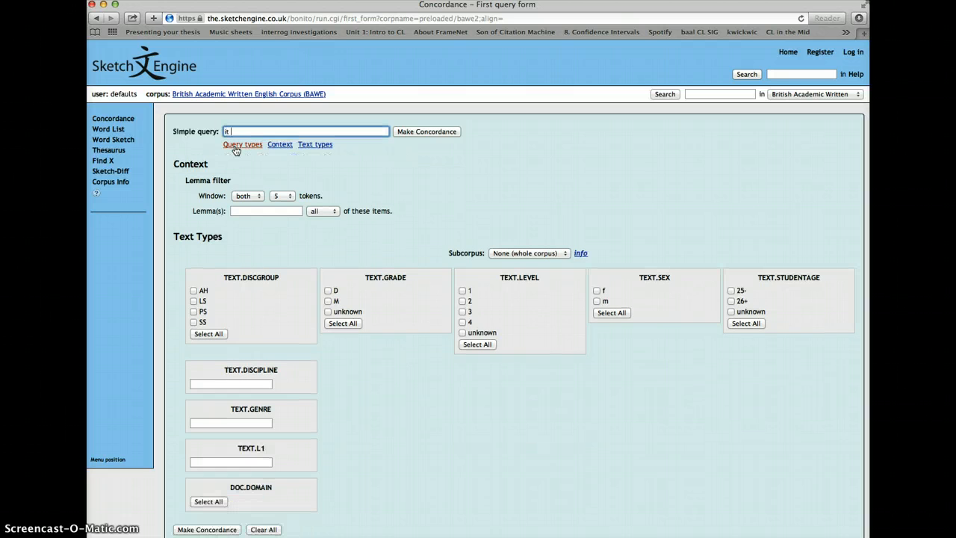
click(254, 212)
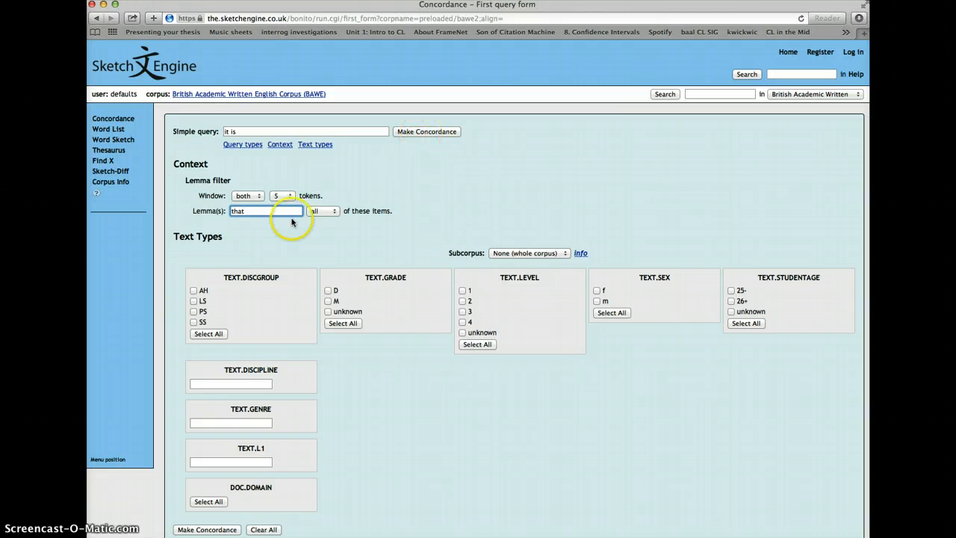
click(193, 301)
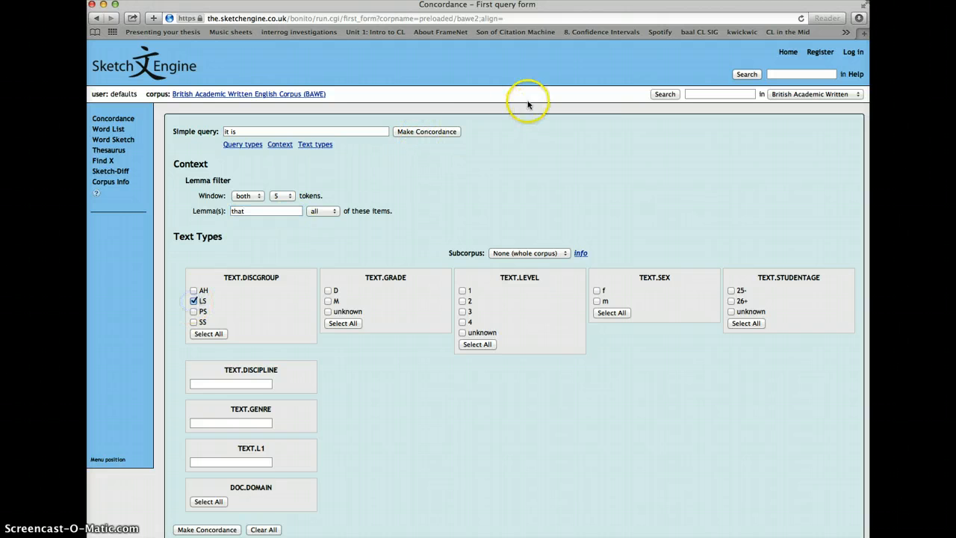
click(408, 134)
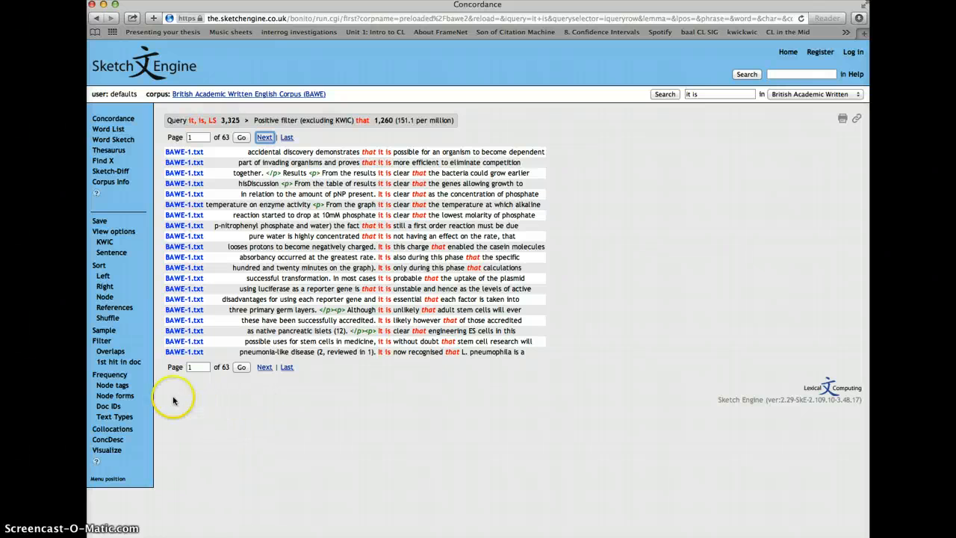
View the concordance's node form frequencies and generate its collocation candidates with the default settings.
click(113, 396)
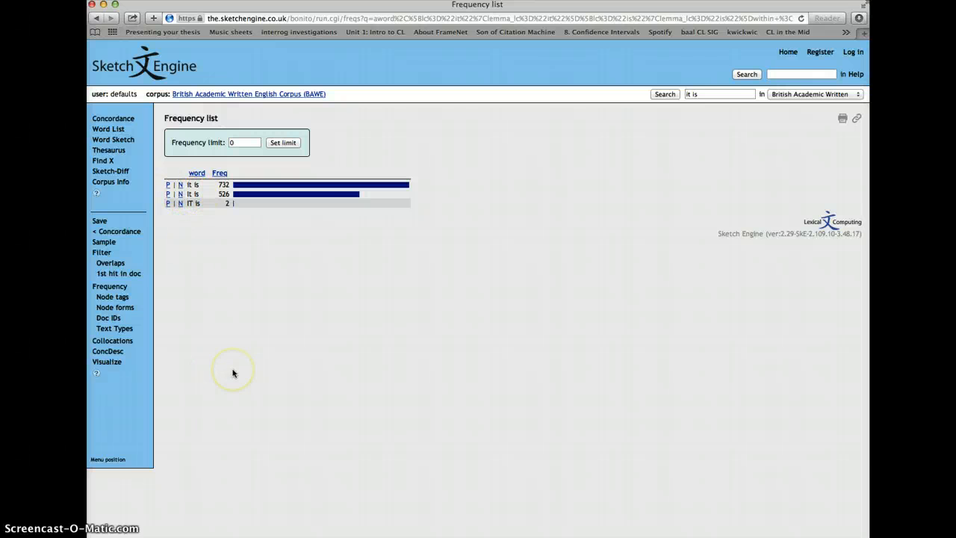
scroll(233, 373, left, 5)
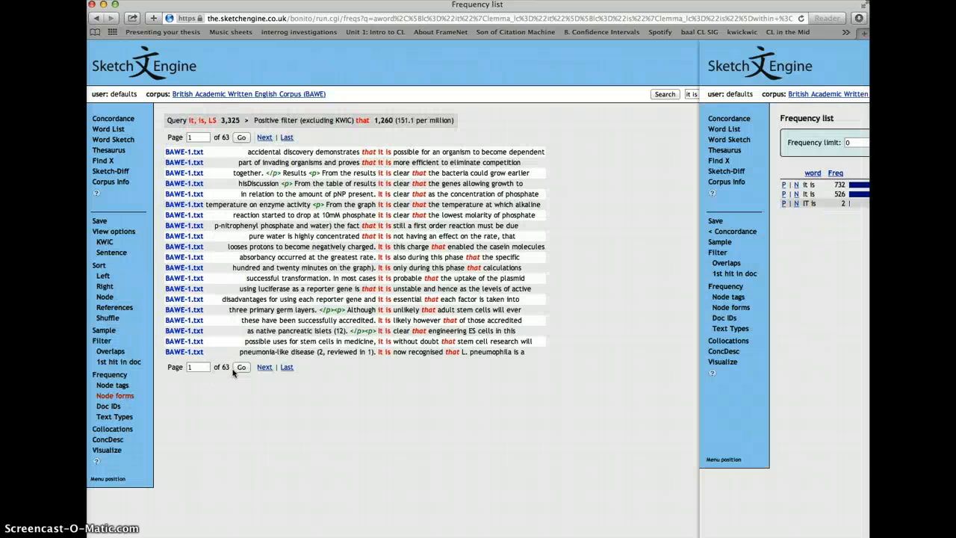
click(122, 430)
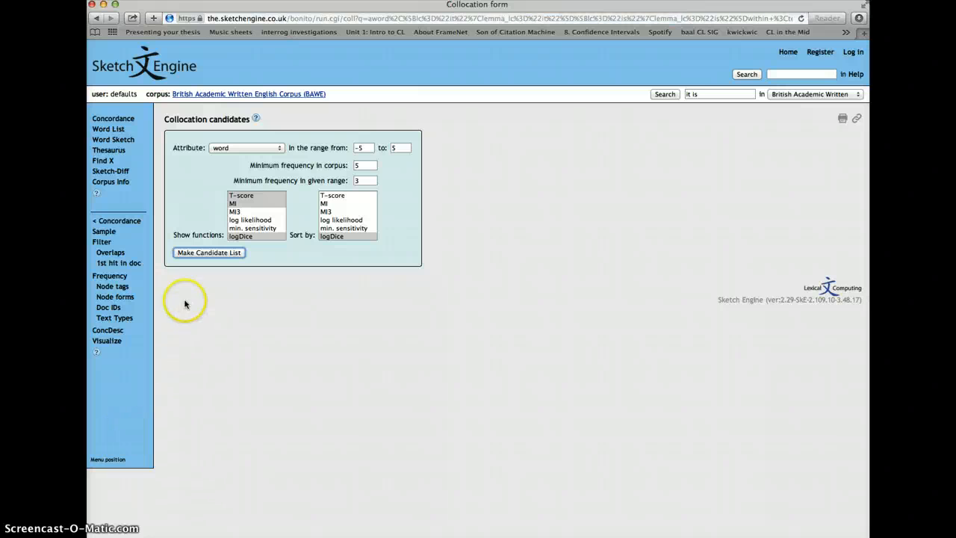
click(198, 253)
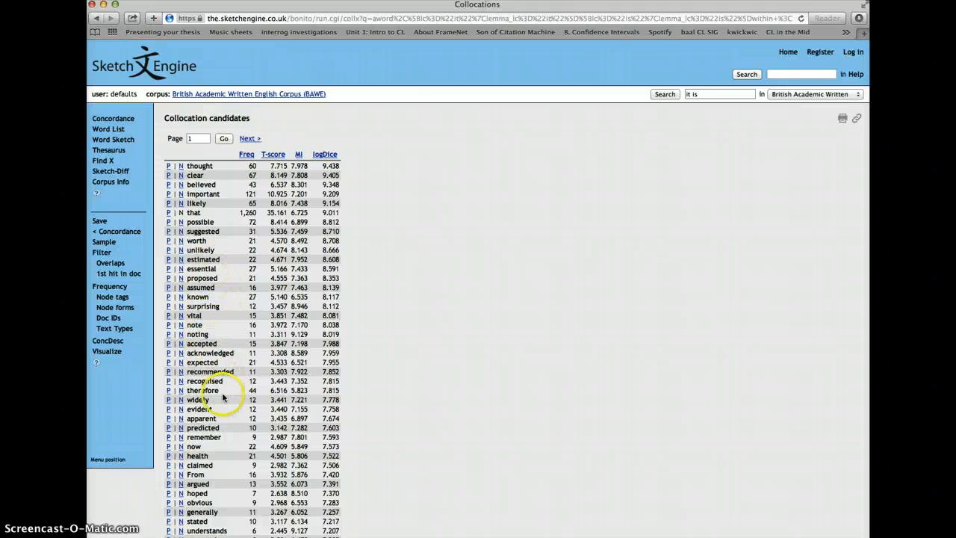
scroll(223, 415, down, 1)
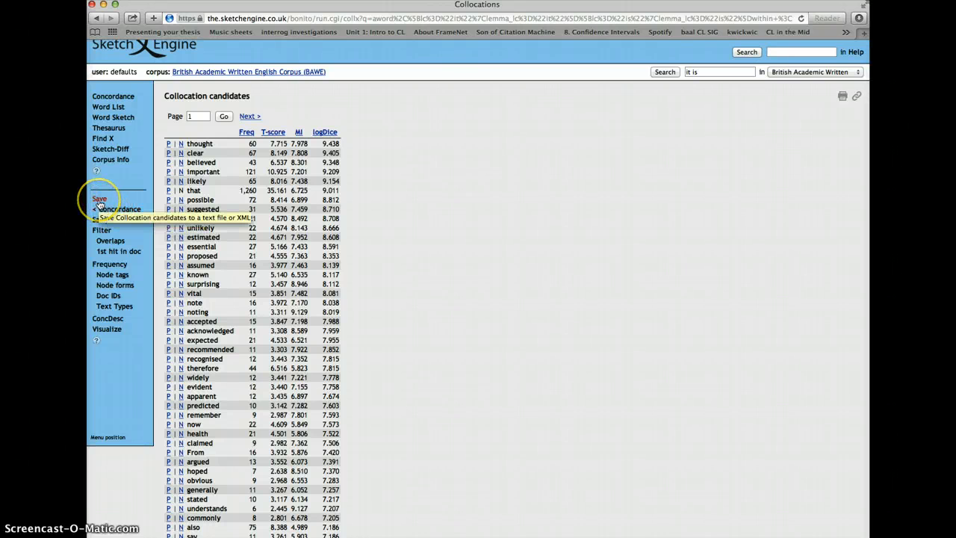
Save all pages of the collocation candidates as text with the heading included and a maximum of 1000 lines.
click(99, 202)
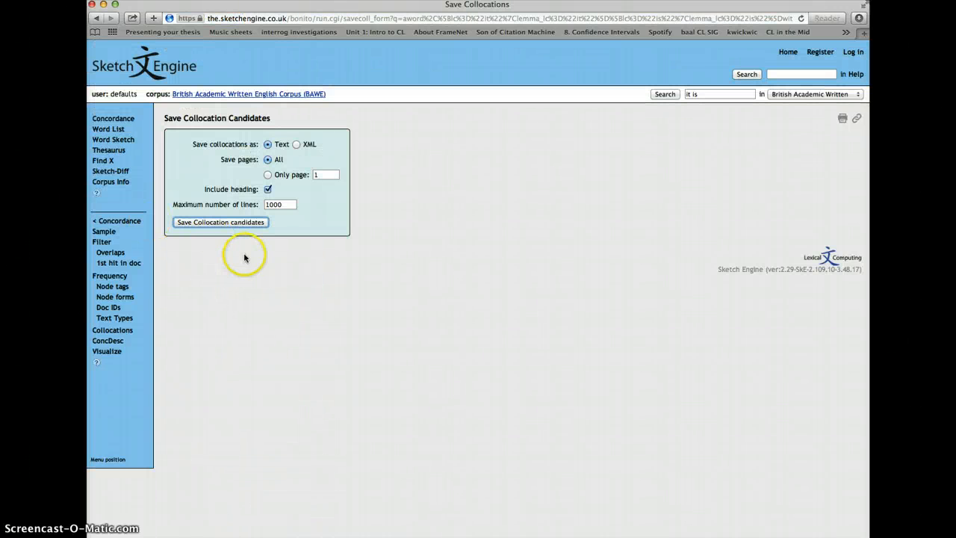
click(212, 224)
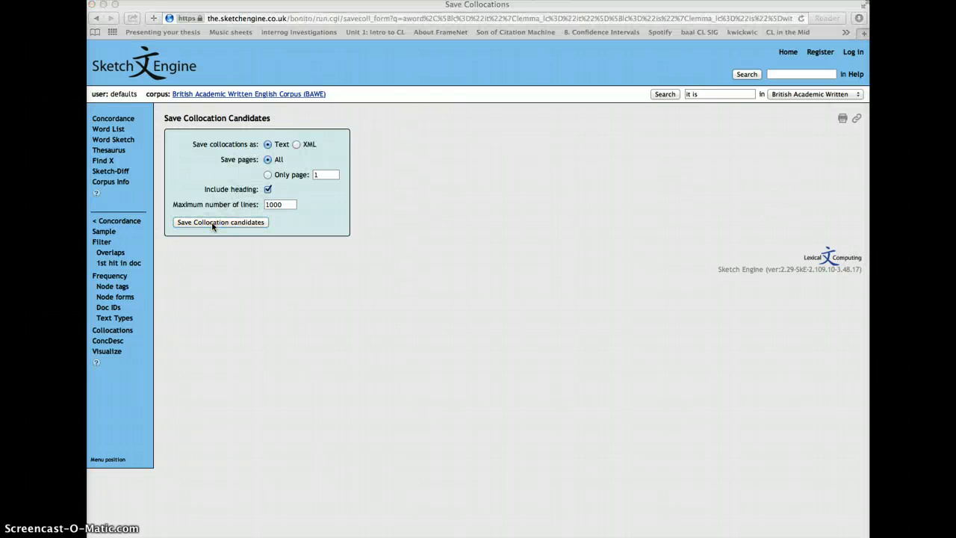
click(212, 223)
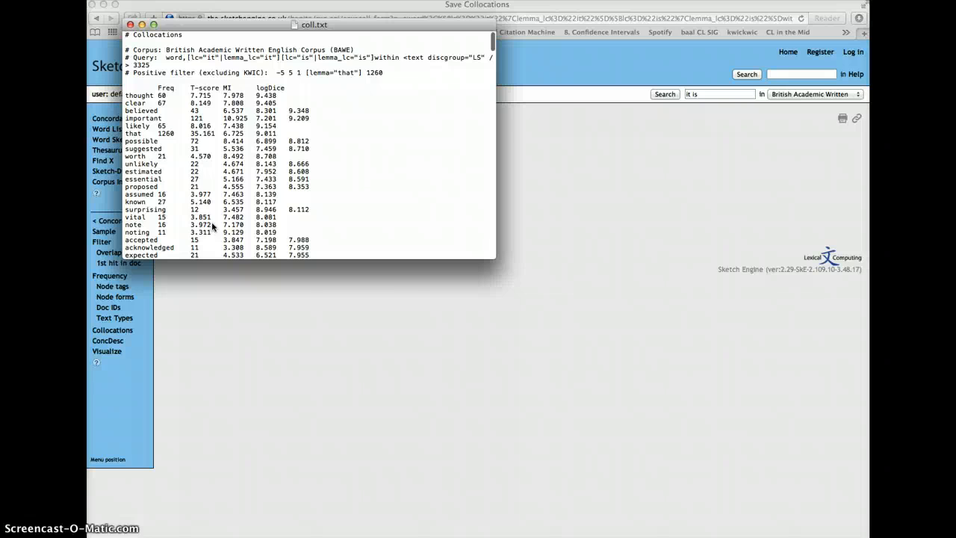
Look through the collocation list in the saved coll.txt file and close it.
scroll(210, 217, down, 3)
scroll(206, 202, down, 6)
scroll(205, 202, up, 10)
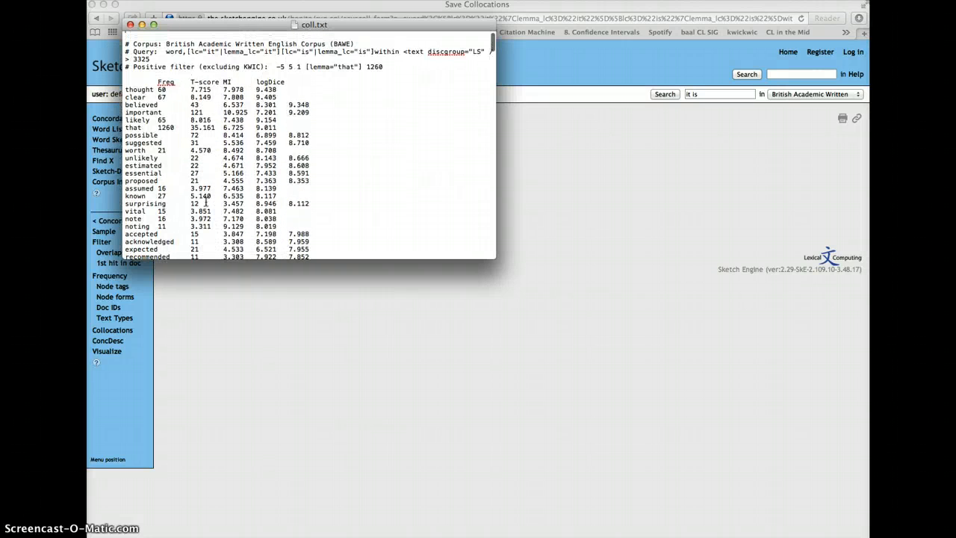
click(129, 25)
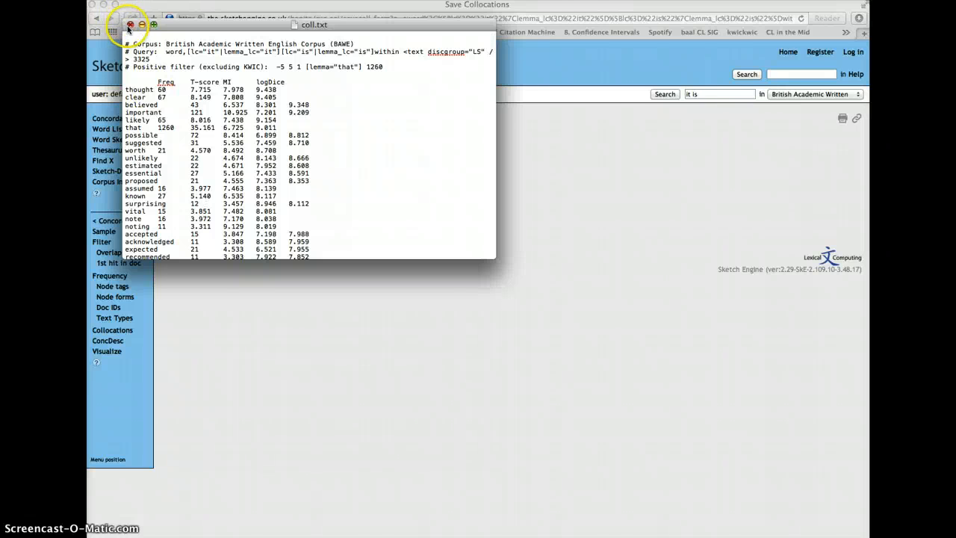